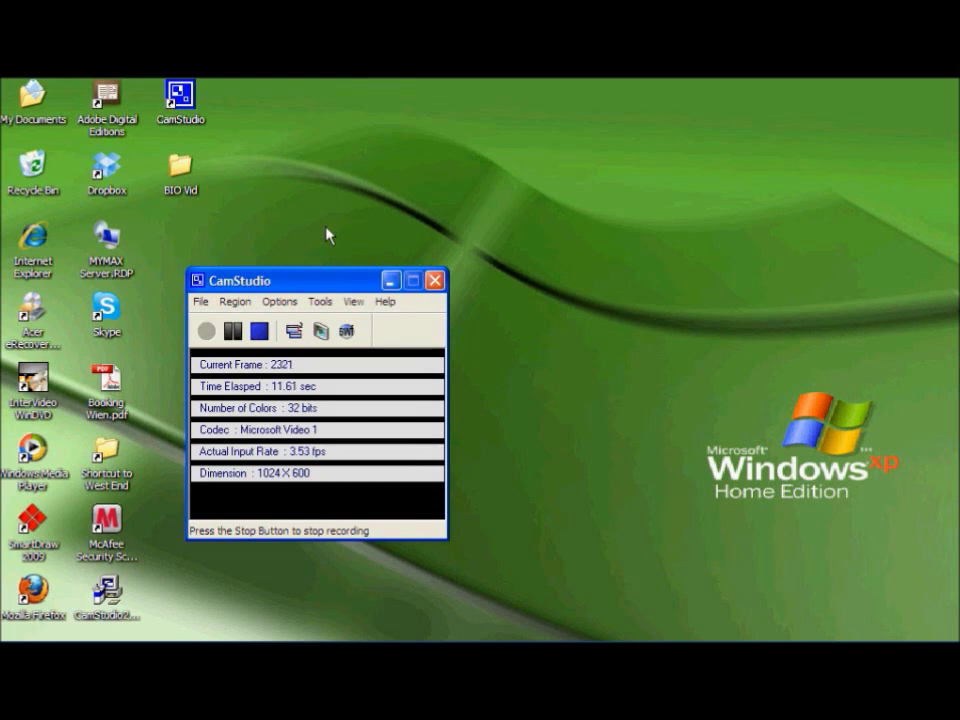
- Open Internet Explorer and check its installed version in the About information
click(390, 281)
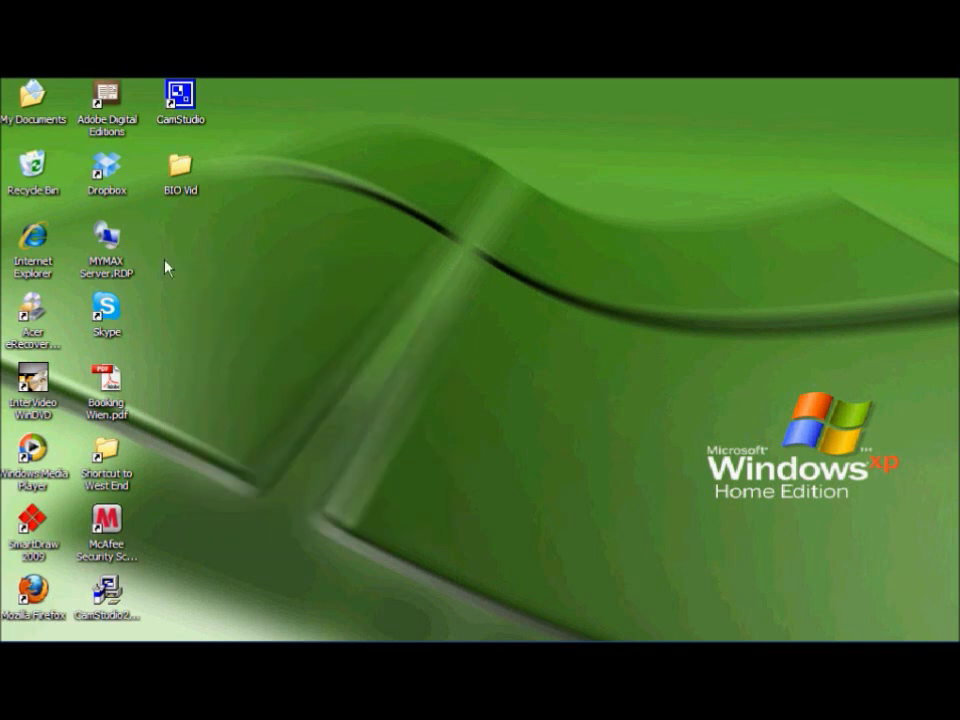
double_click(33, 238)
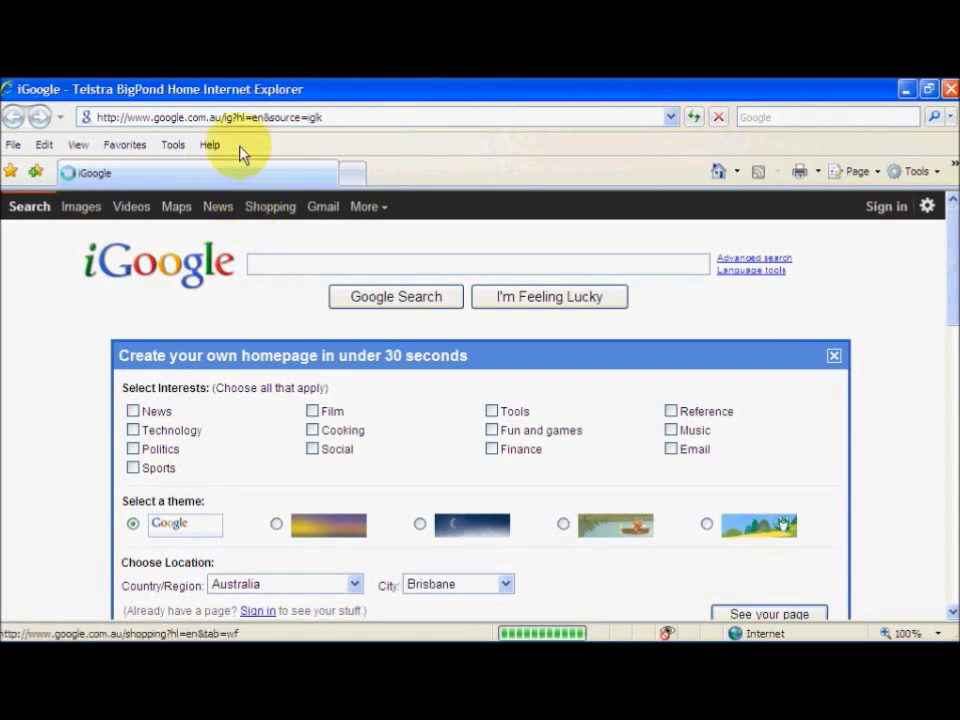
click(211, 149)
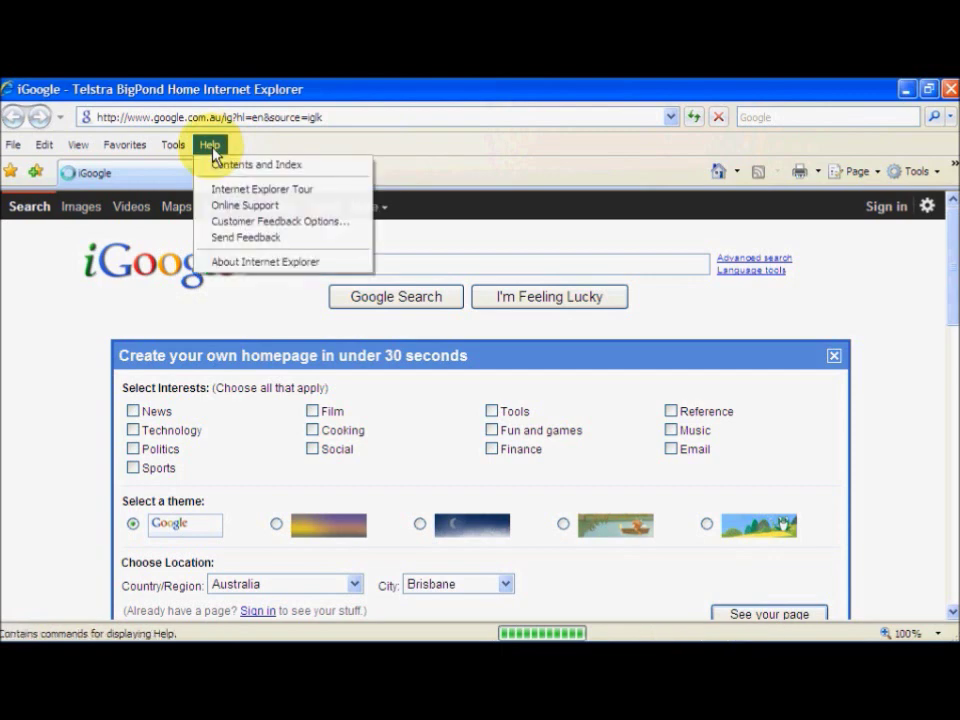
click(238, 264)
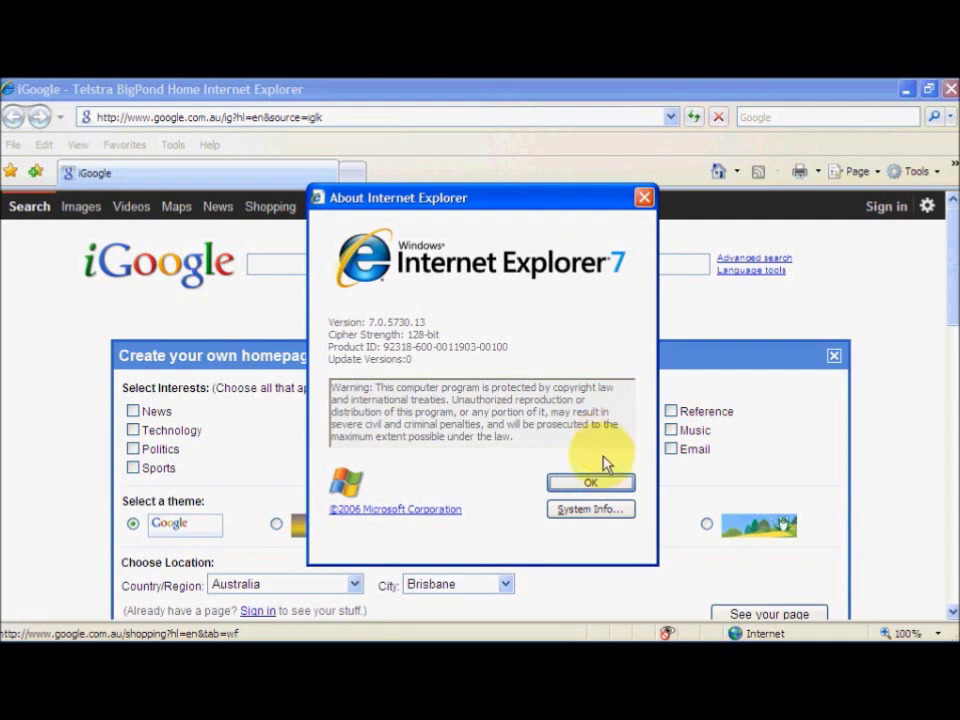
click(591, 481)
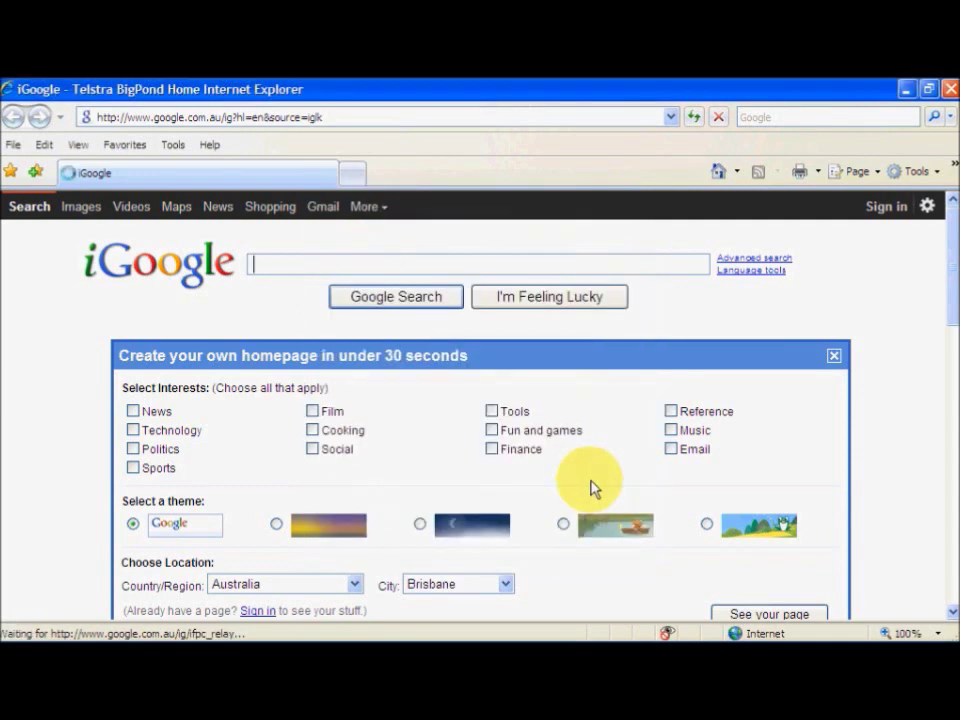
click(252, 117)
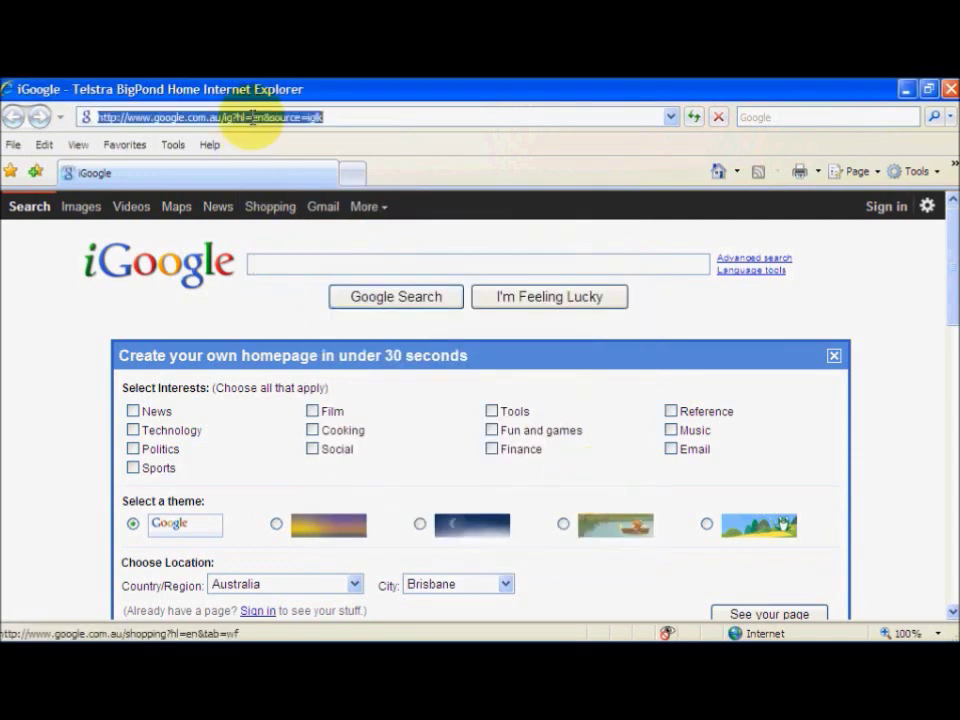
text(w)
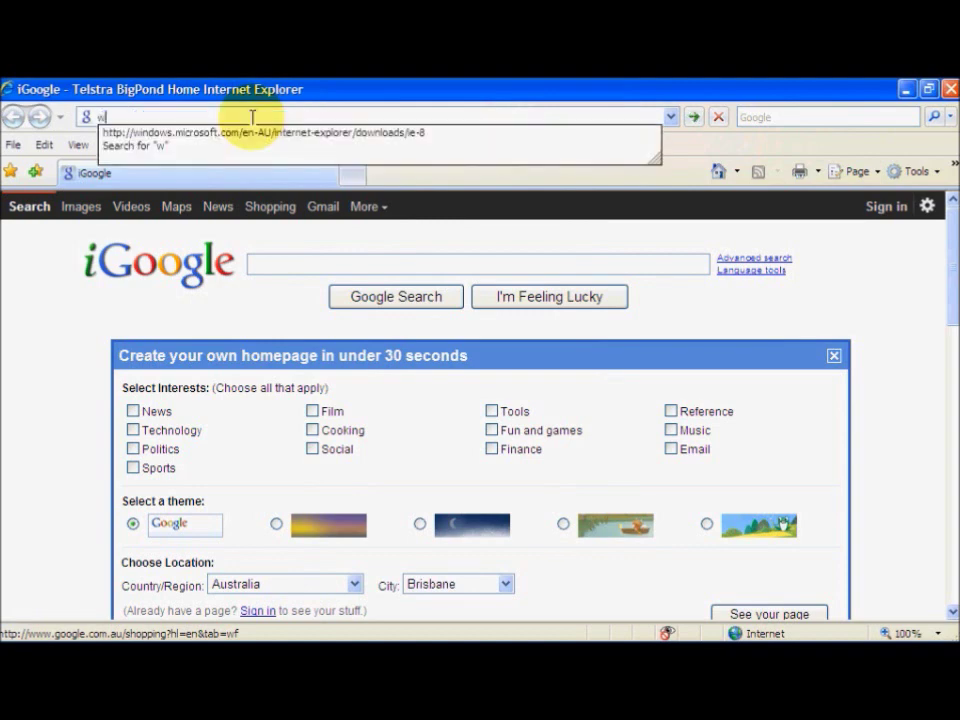
text(ww)
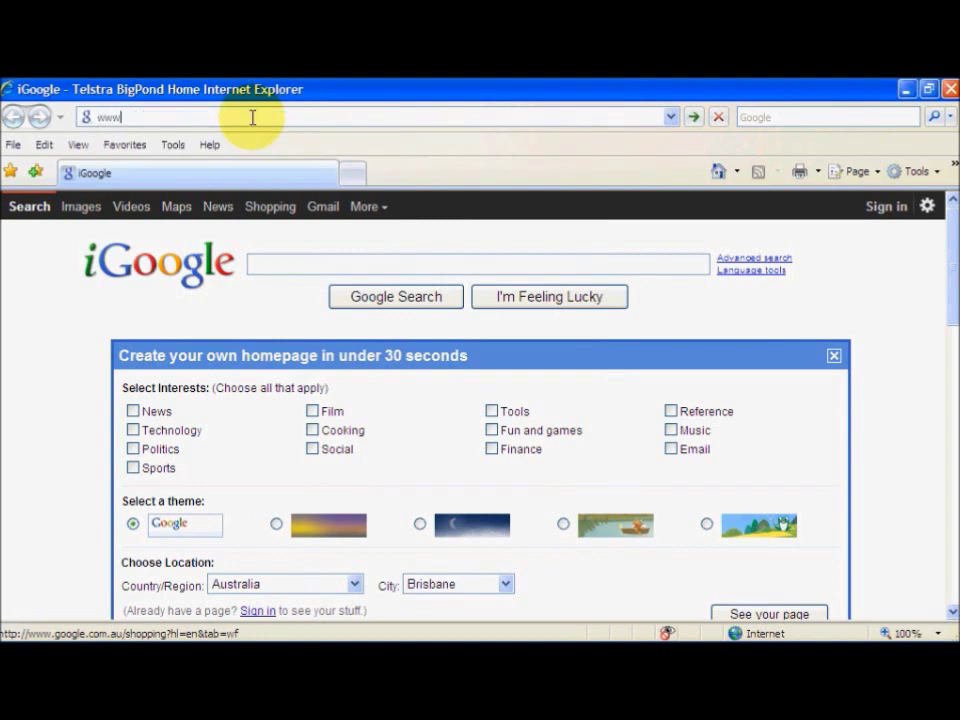
text(.buildi)
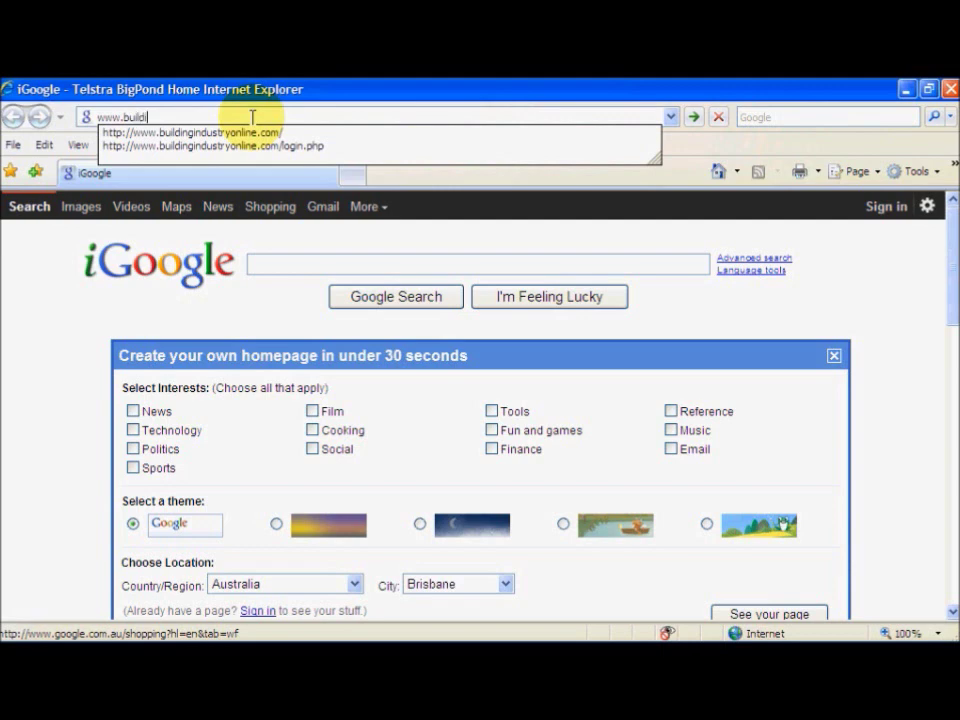
text(ngin)
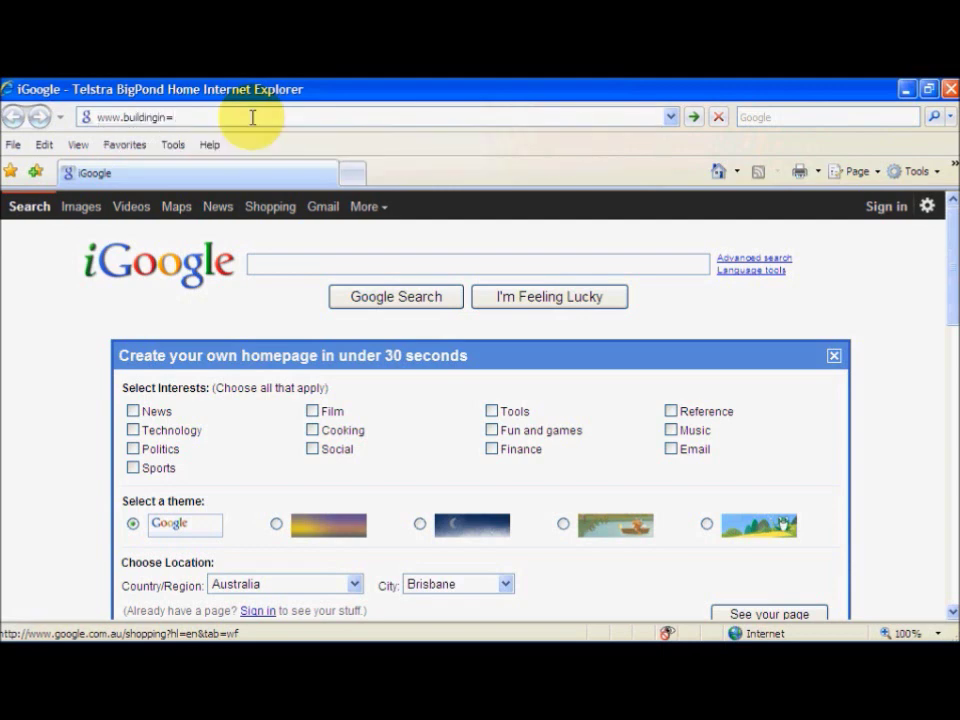
text(dustryonl)
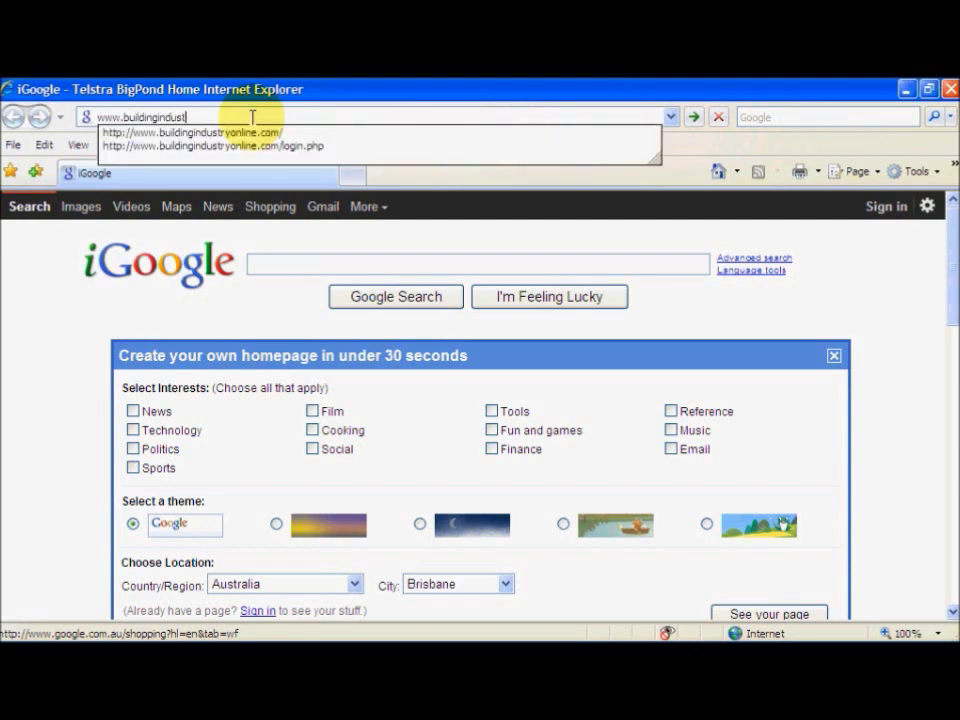
text(ine.com)
key(Return)
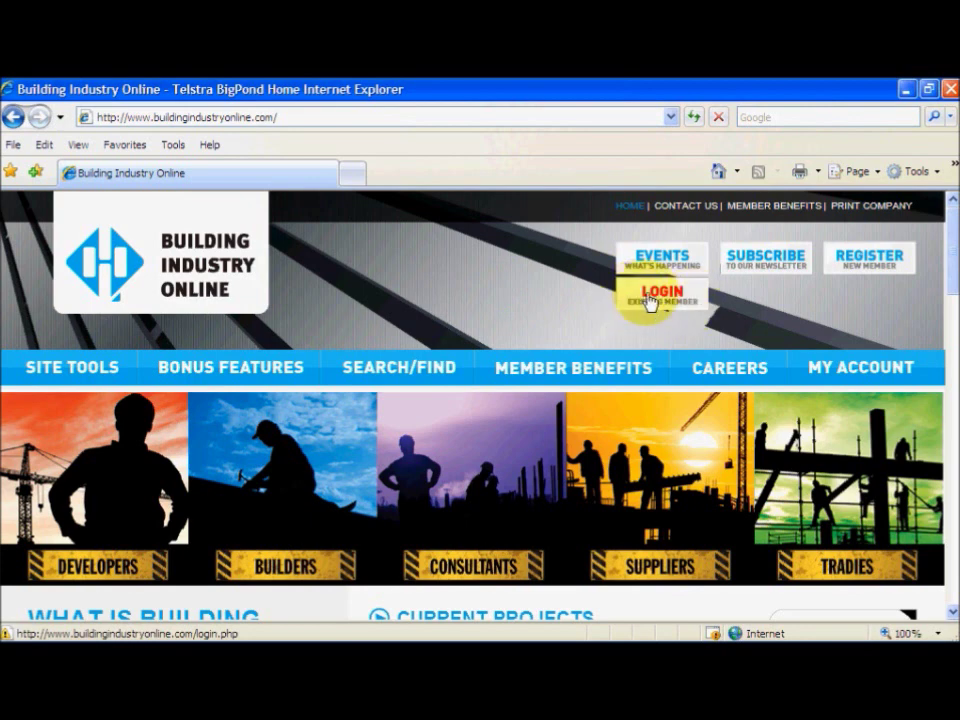
- Open the existing-member login page and follow its Internet Explorer 8 download link below the login form
click(649, 303)
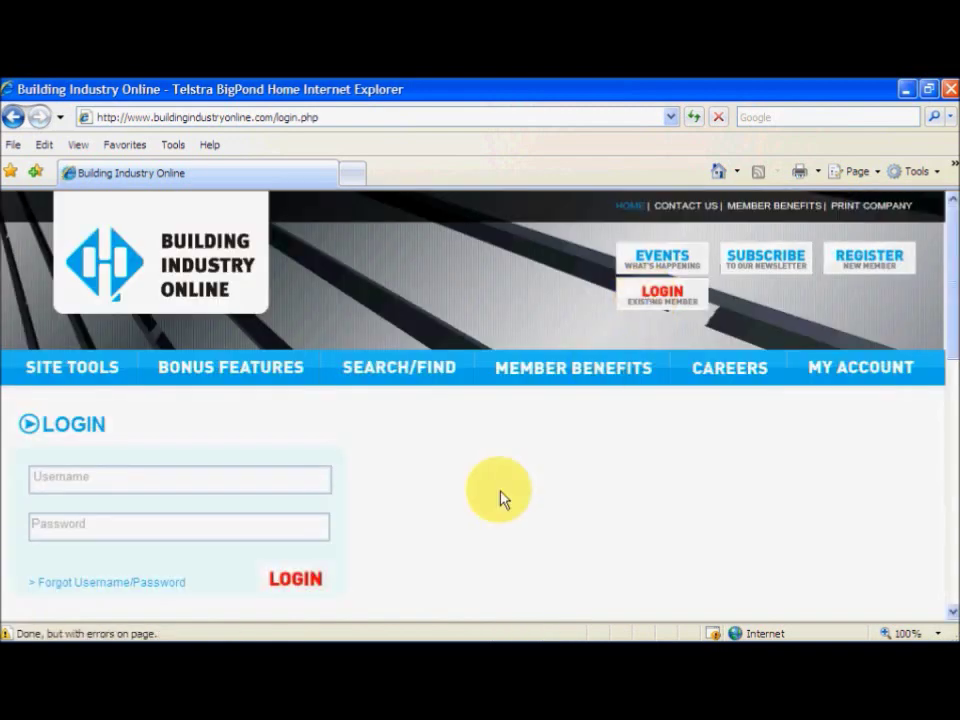
scroll(503, 500, down, 3)
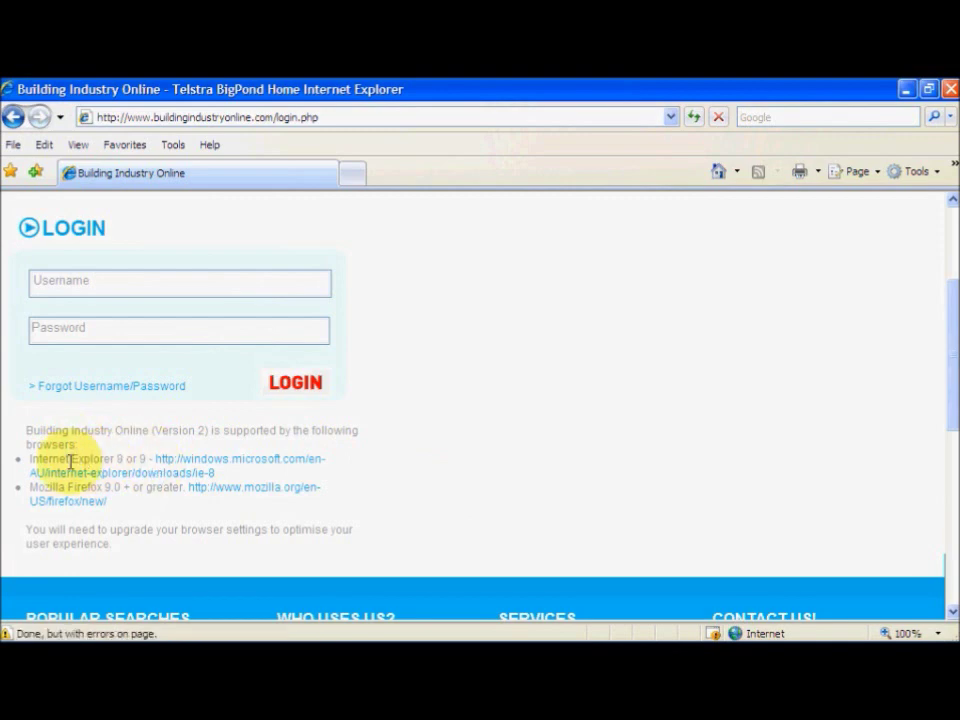
scroll(84, 457, up, 1)
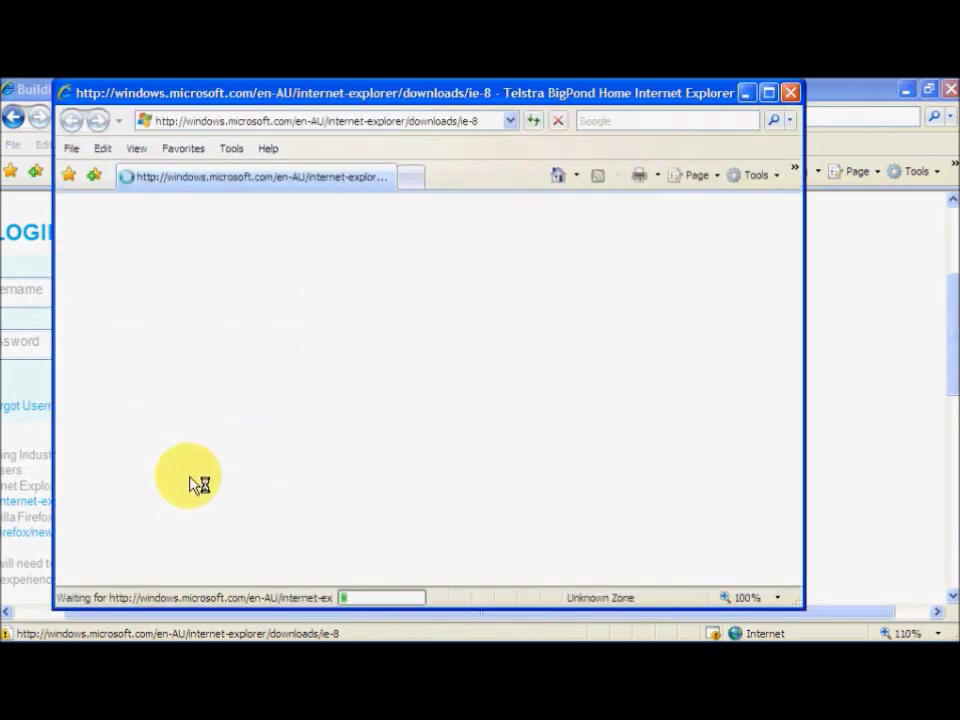
- Keep only the Internet Explorer 8 download window open and maximized, and decline the Microsoft website survey
click(950, 92)
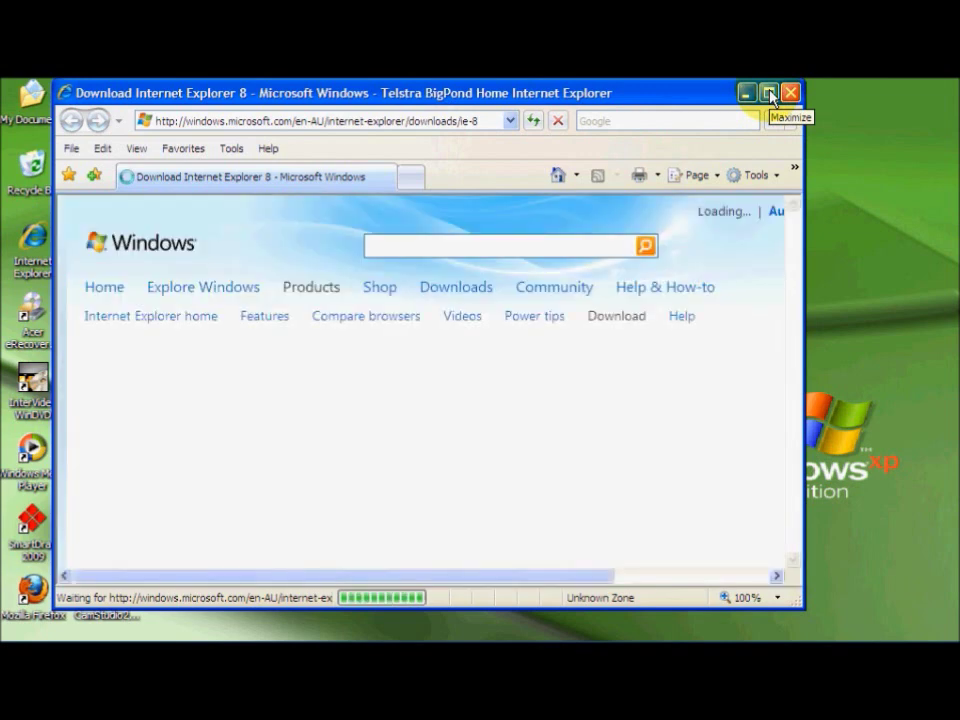
click(771, 95)
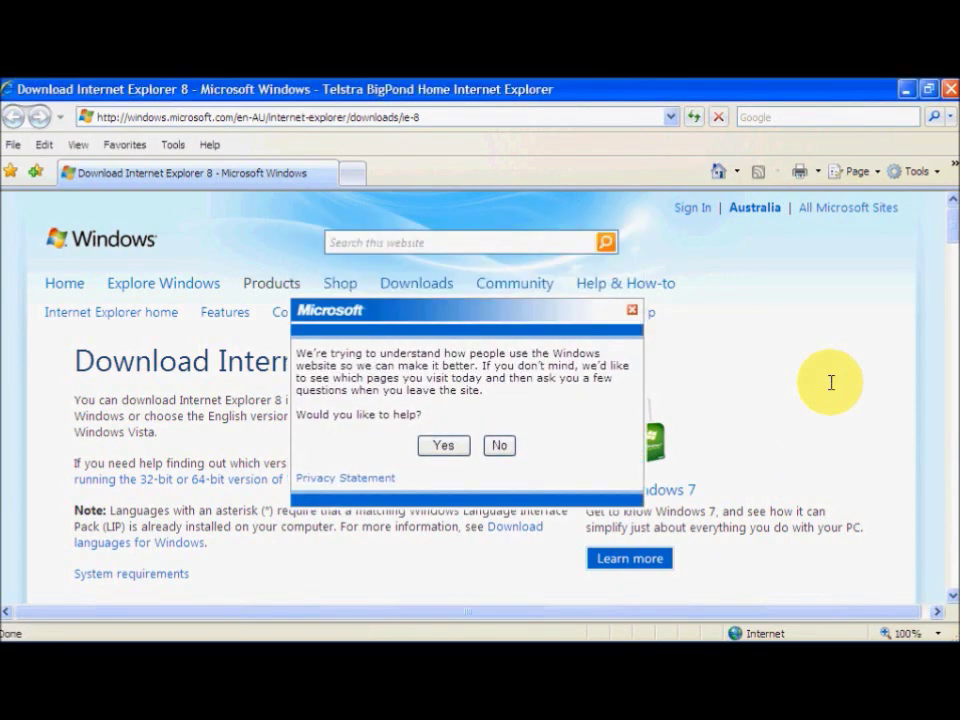
click(502, 447)
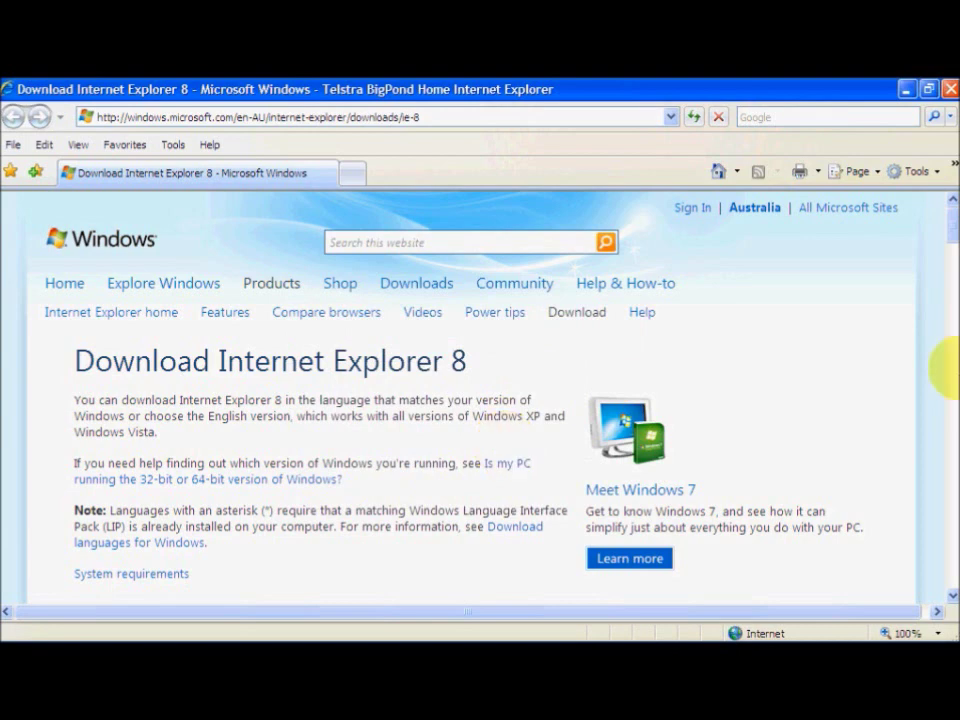
- Download the English Internet Explorer 8 installer for Windows XP 32-bit, choosing to run the file
drag(950, 215, 950, 252)
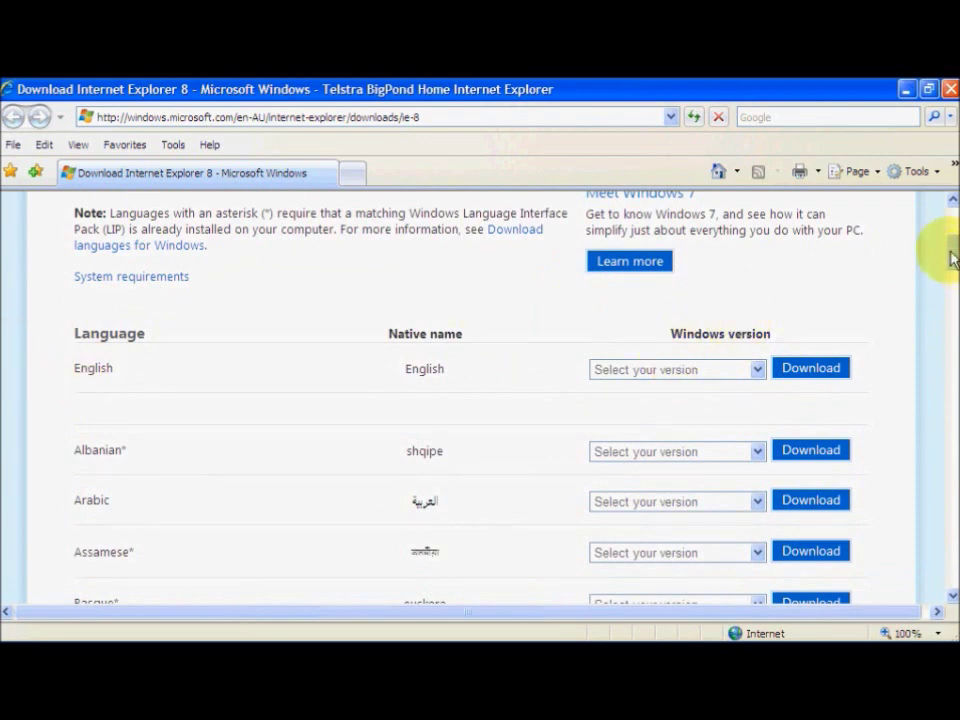
mouse_move(952, 258)
mouse_down()
mouse_move(955, 315)
mouse_move(950, 253)
mouse_up()
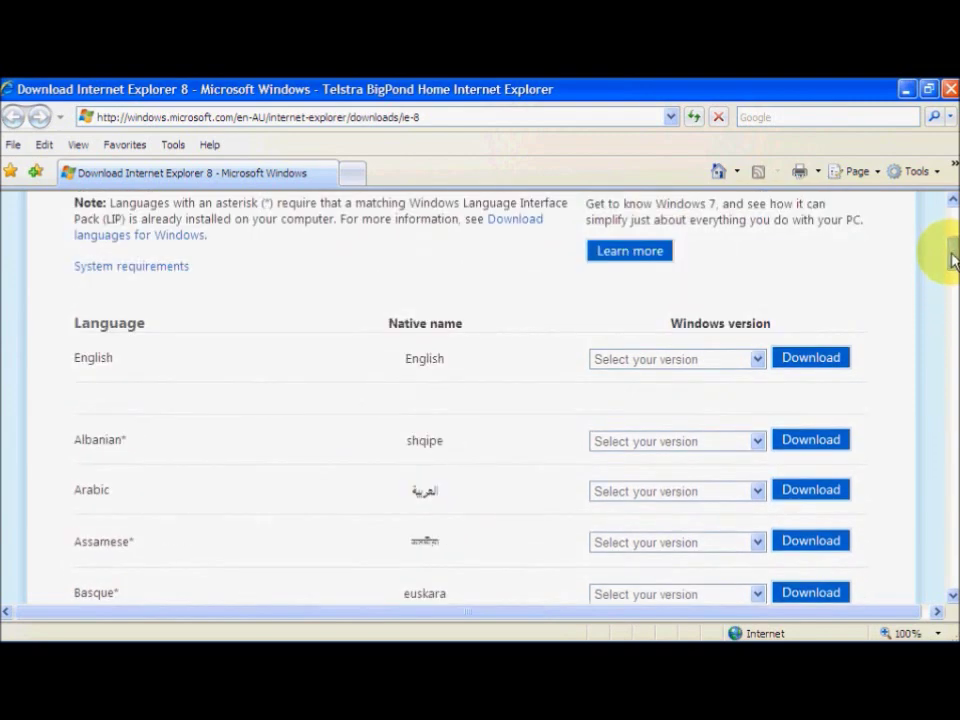
click(752, 362)
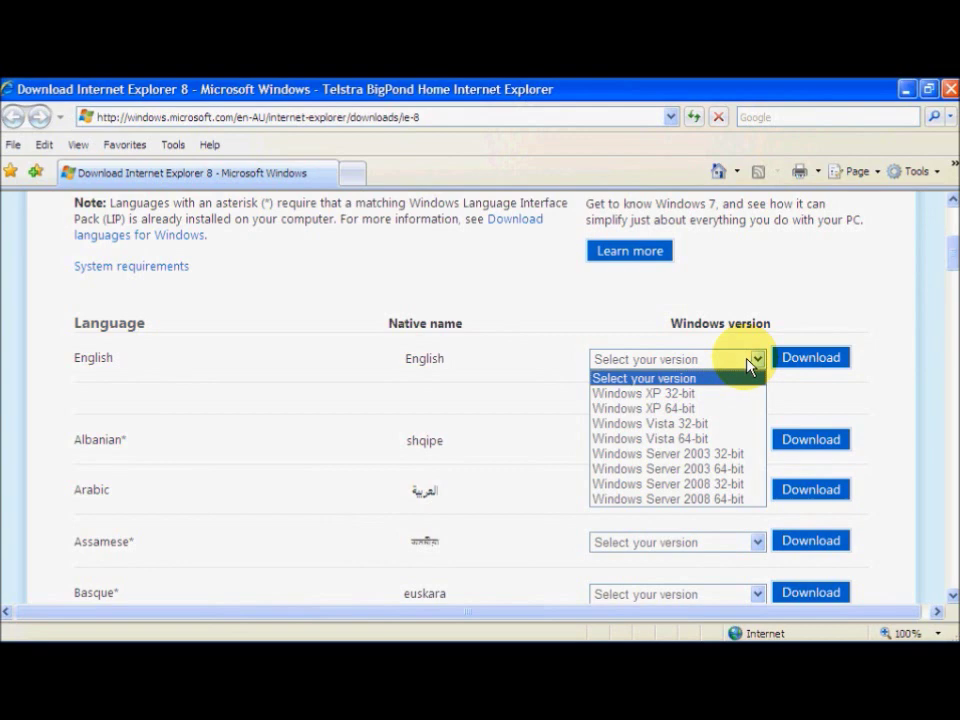
click(697, 395)
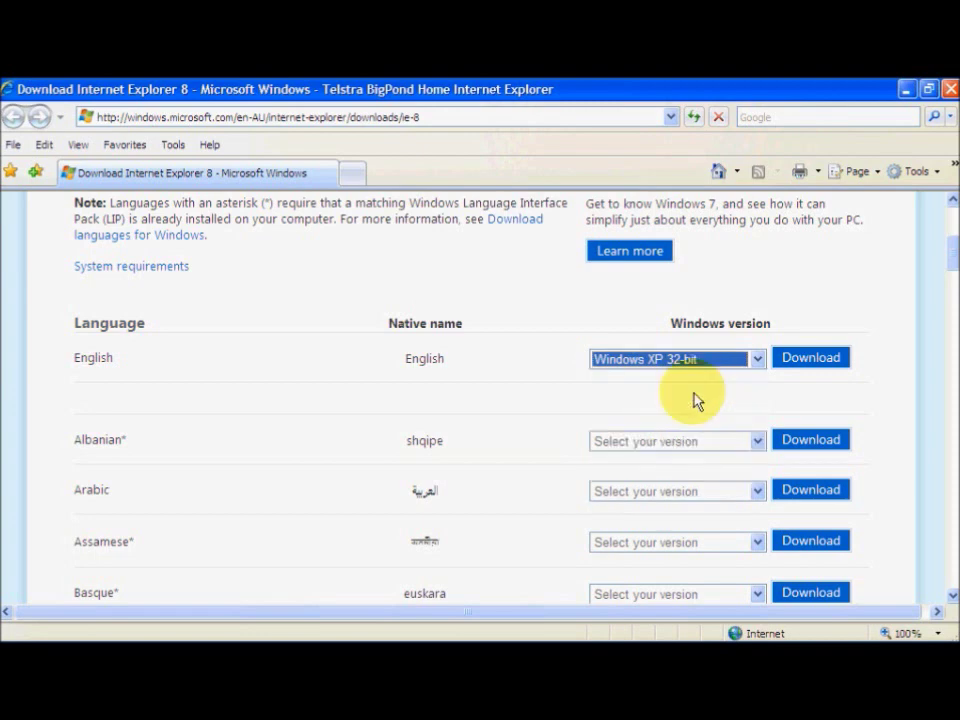
click(826, 366)
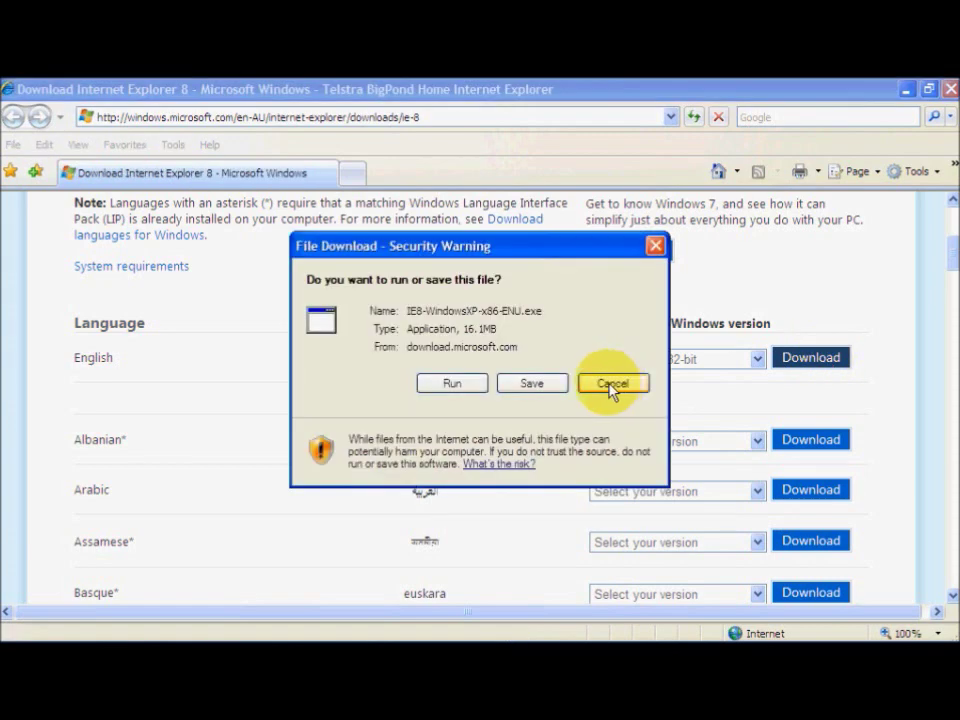
click(467, 386)
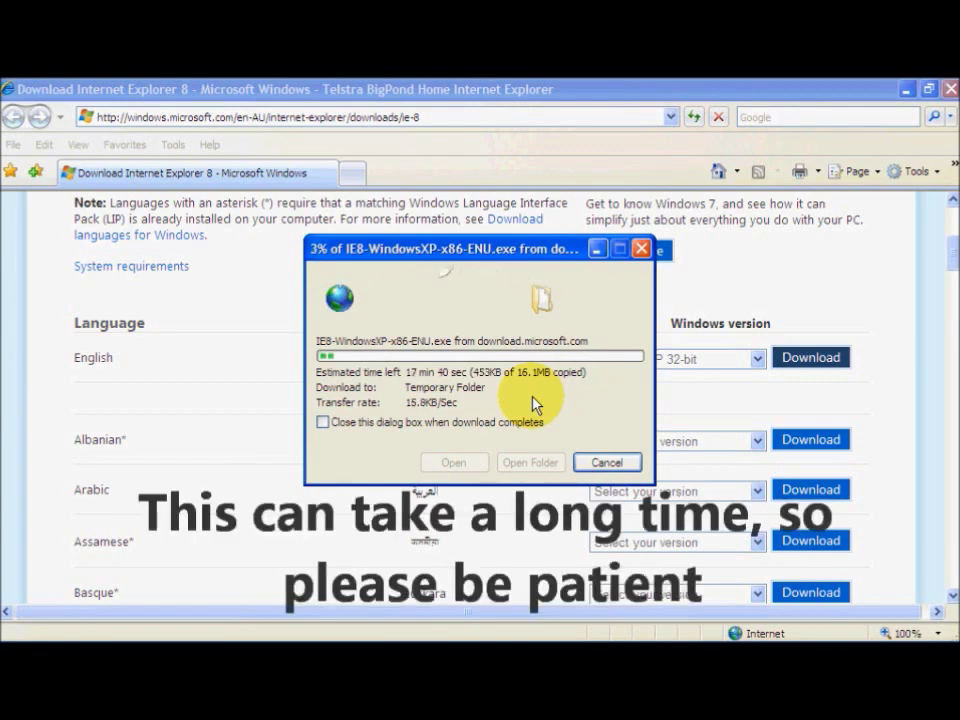
- Minimize the Internet Explorer 8 download page while the installer file downloads
mouse_move(455, 634)
click(418, 632)
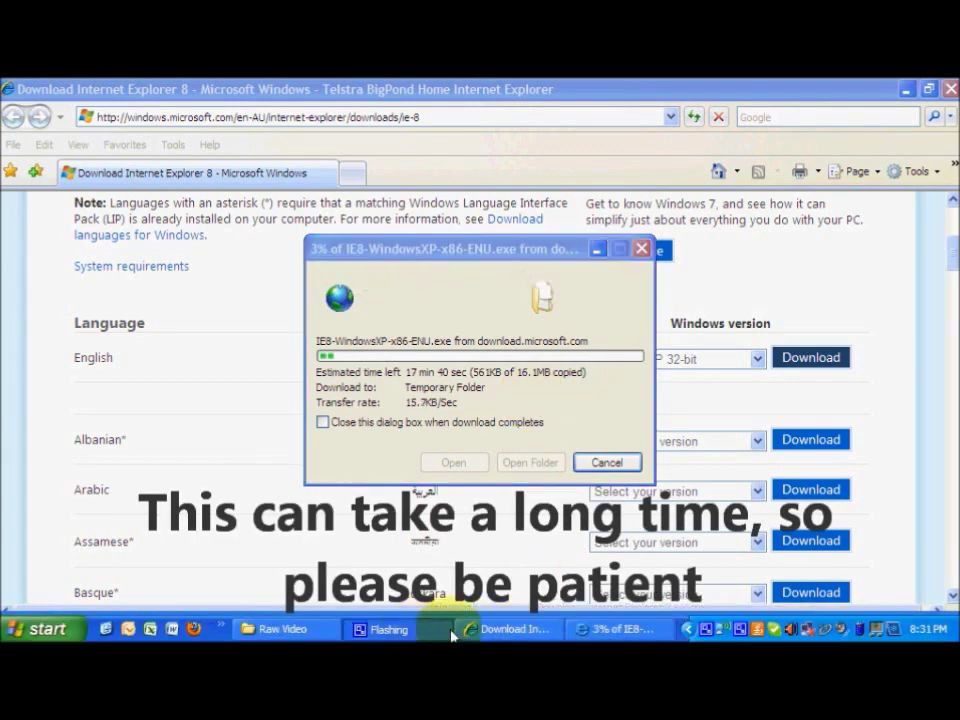
click(688, 629)
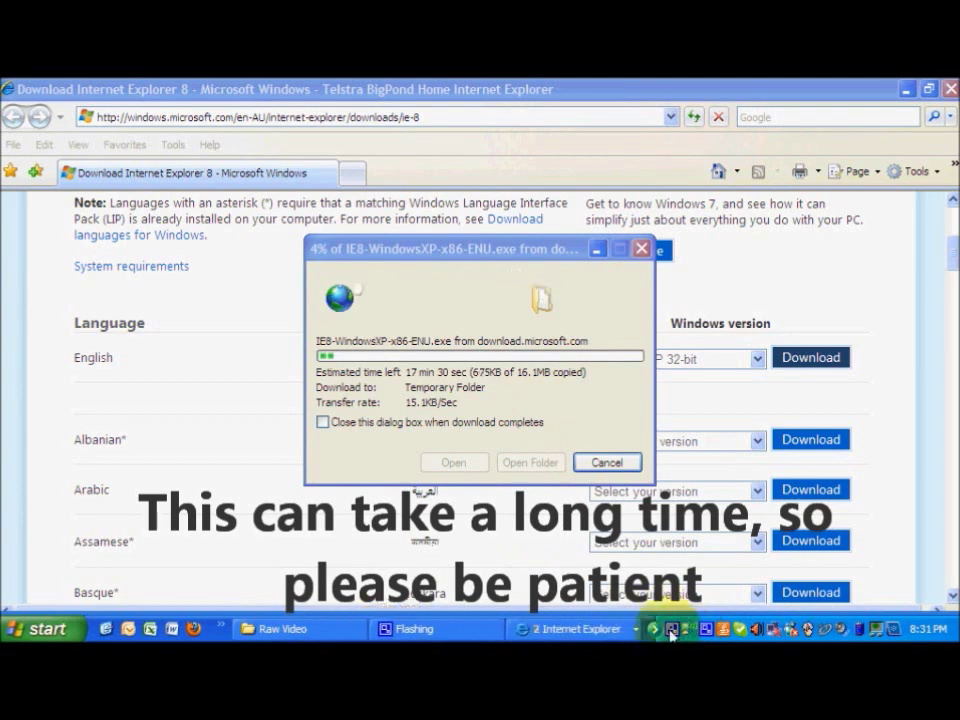
click(906, 89)
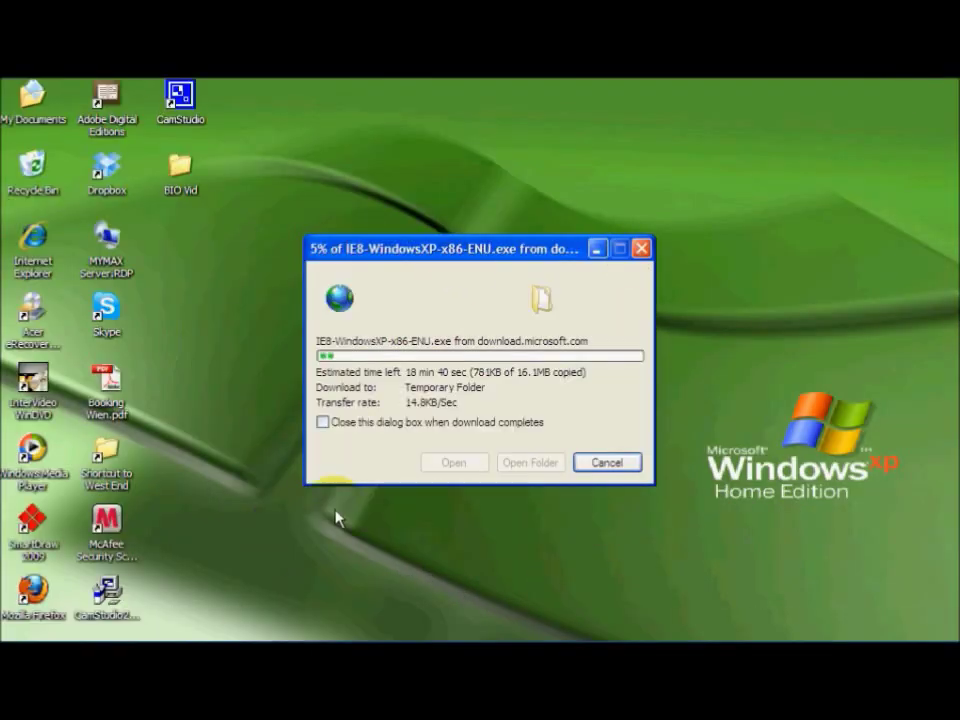
mouse_move(306, 634)
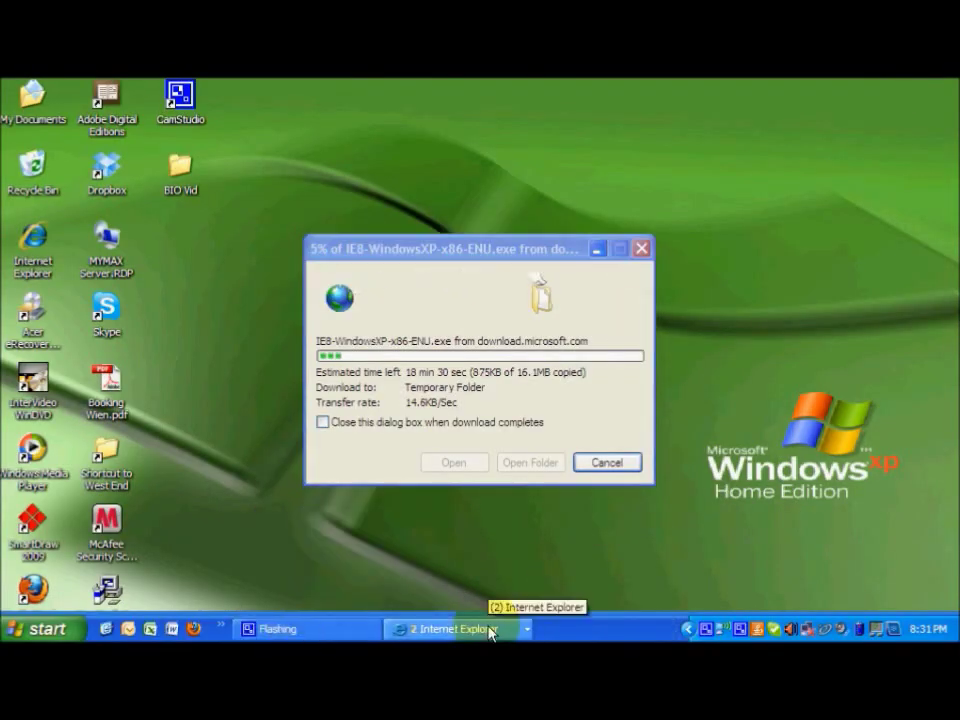
right_click(706, 629)
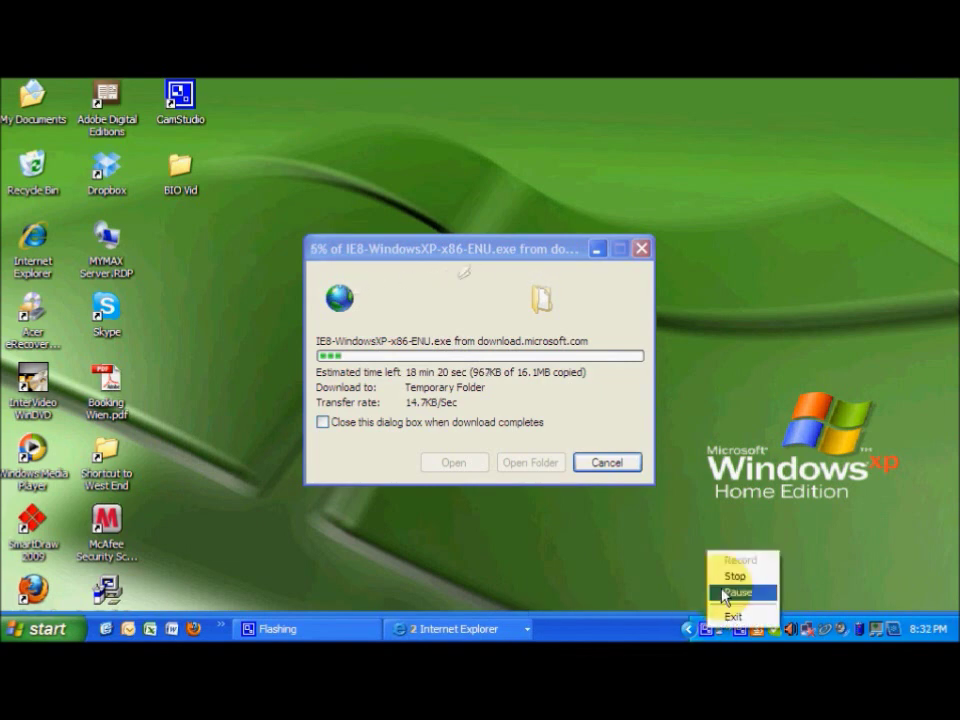
click(737, 592)
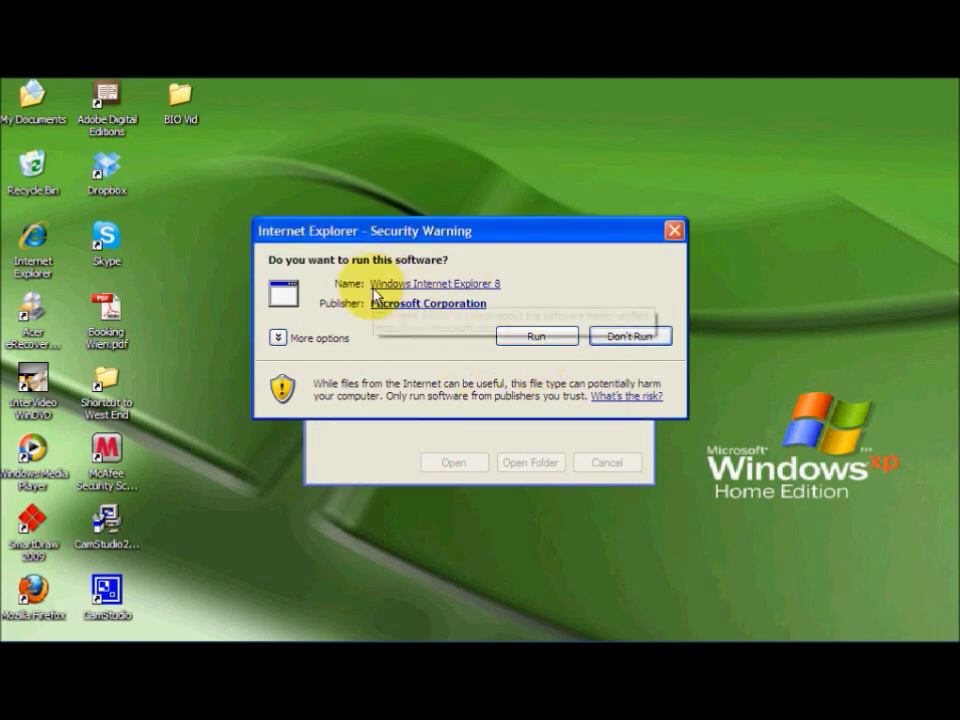
- Run the Windows Internet Explorer 8 installer and choose not to participate in the improvement program
click(565, 345)
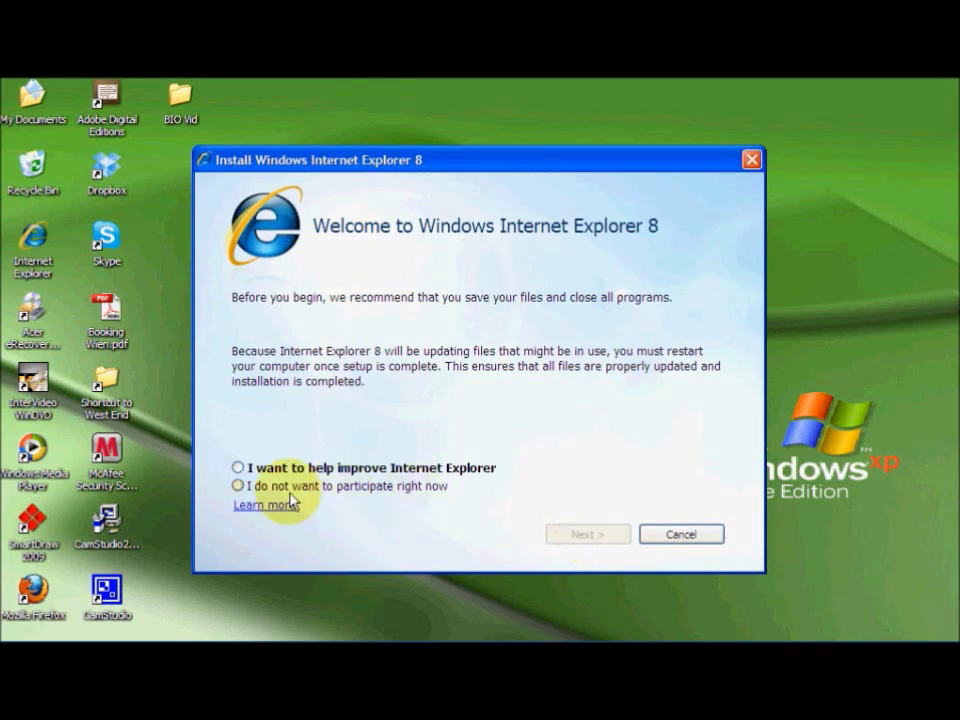
click(257, 488)
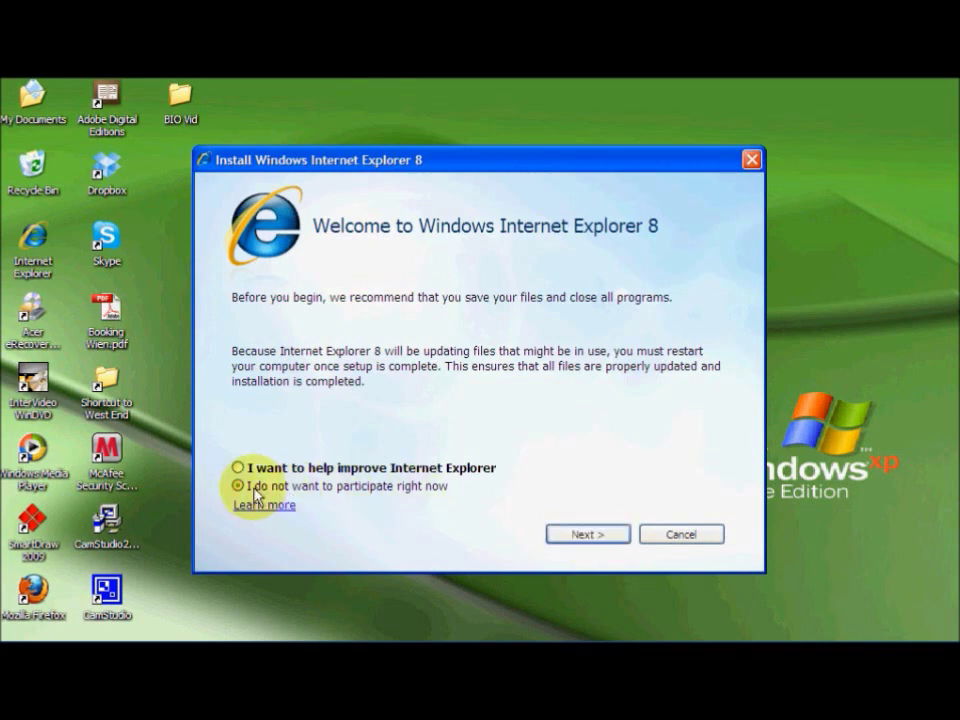
click(584, 535)
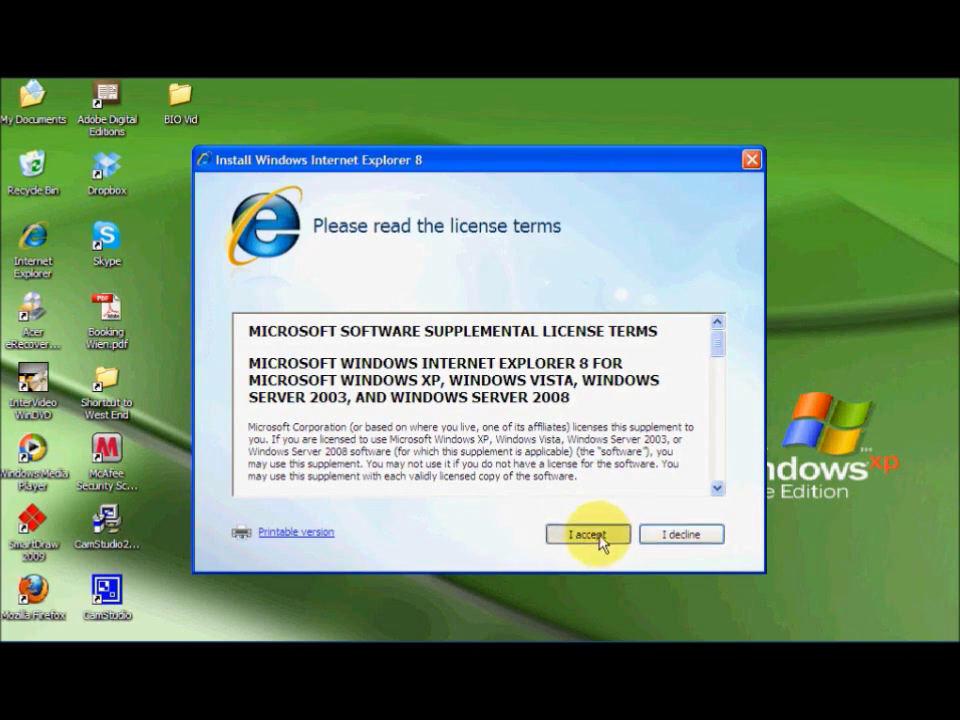
- Accept the Internet Explorer 8 license terms and turn off installing updates during setup
click(600, 538)
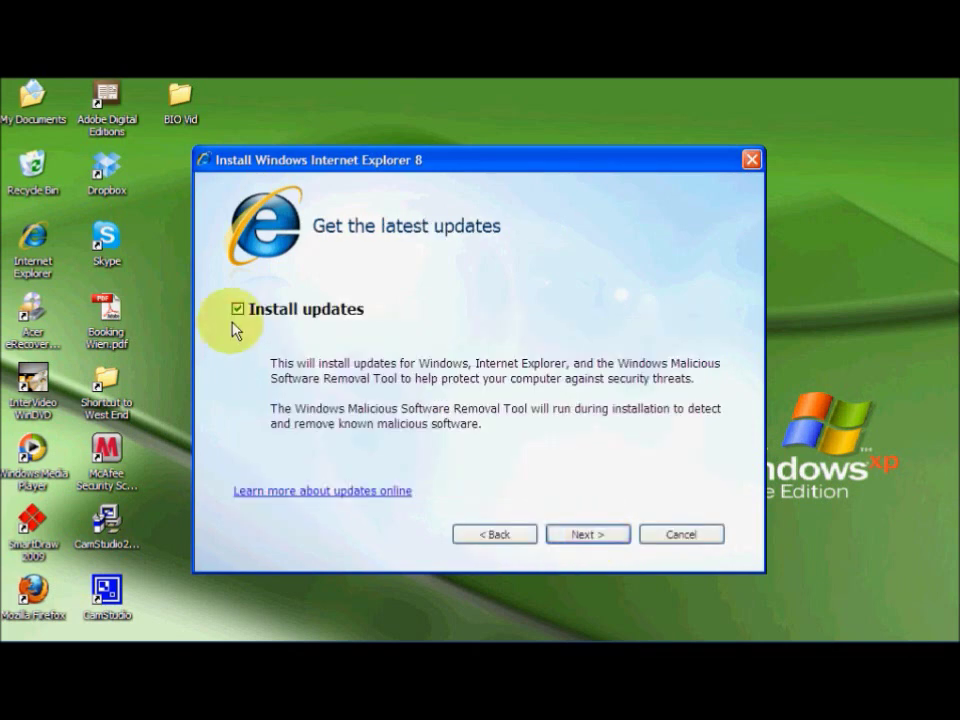
click(238, 310)
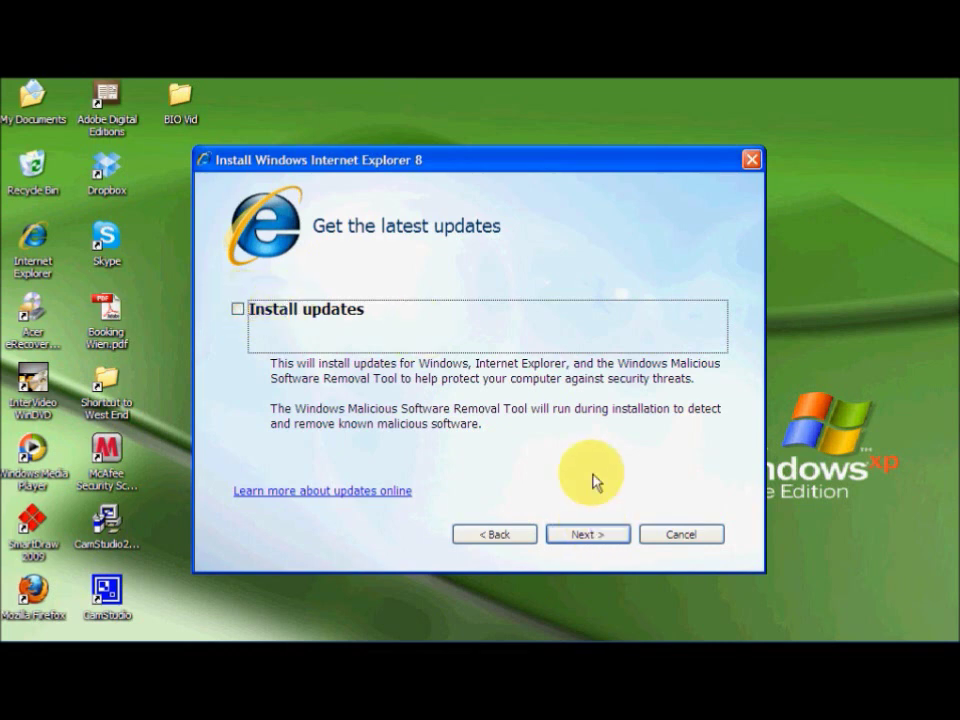
- Proceed with the Internet Explorer 8 installation without updates, and launch Internet Explorer from the desktop once it is installed
click(588, 534)
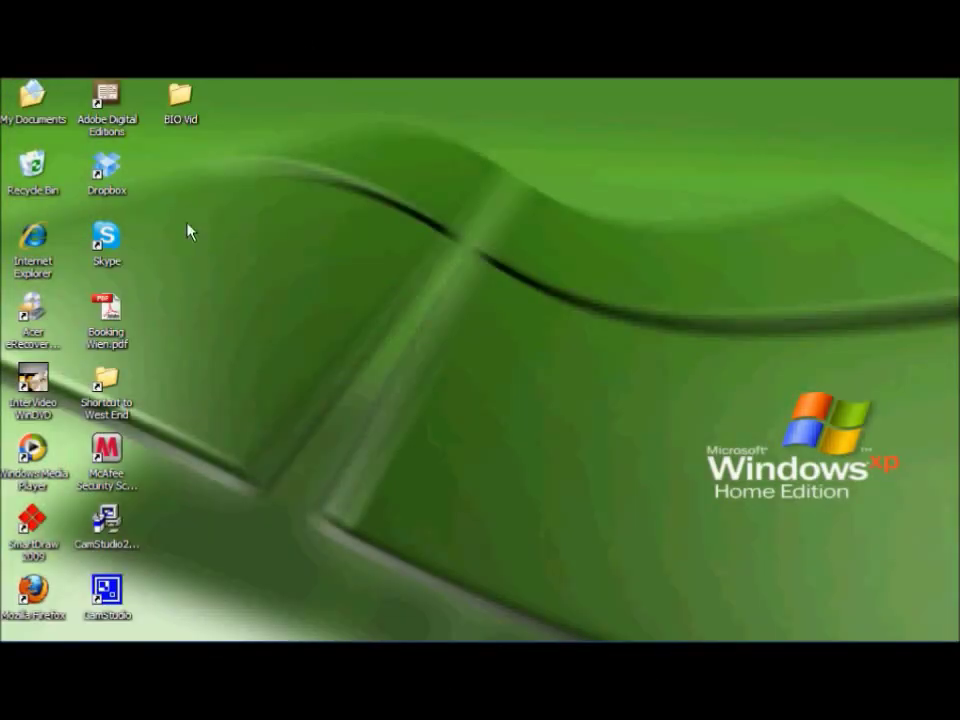
click(40, 238)
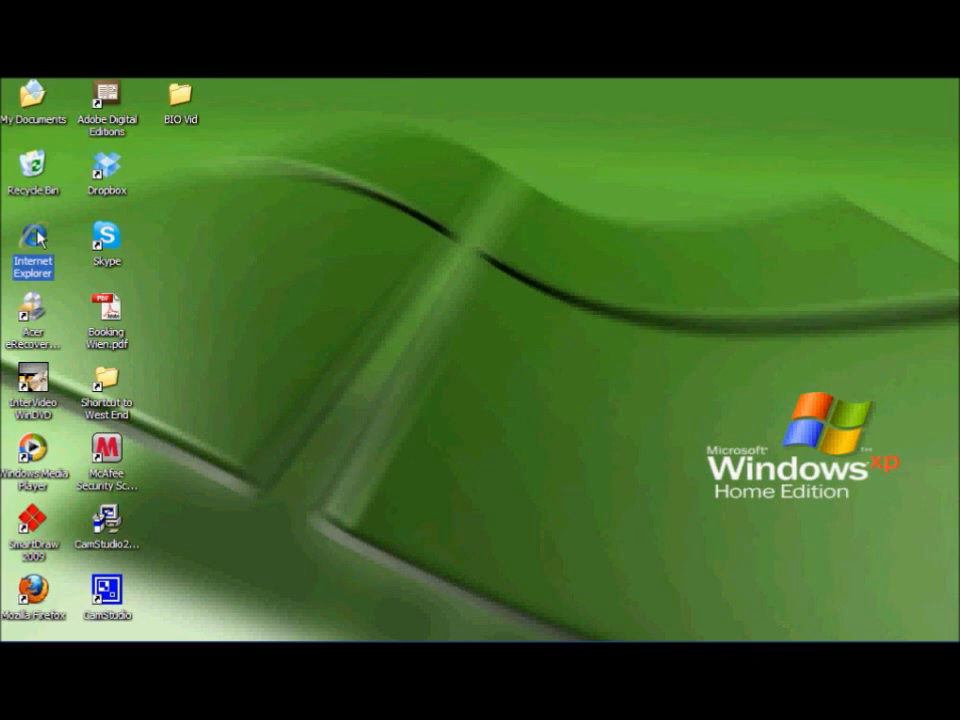
double_click(40, 238)
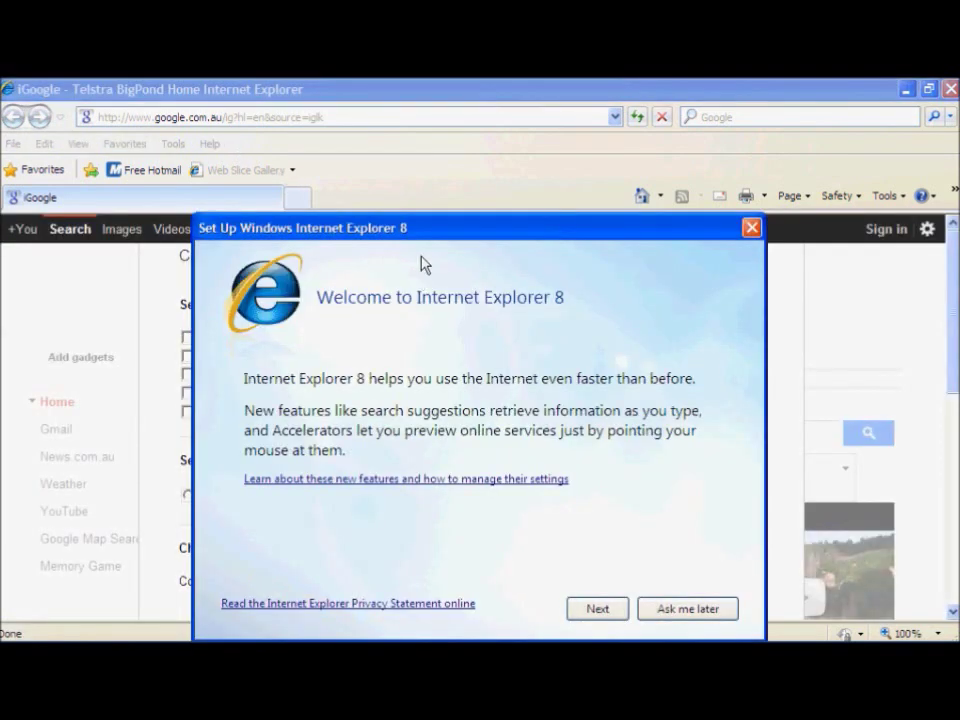
- Begin the Internet Explorer 8 first-run setup and choose not to turn on Suggested Sites
drag(452, 237, 439, 167)
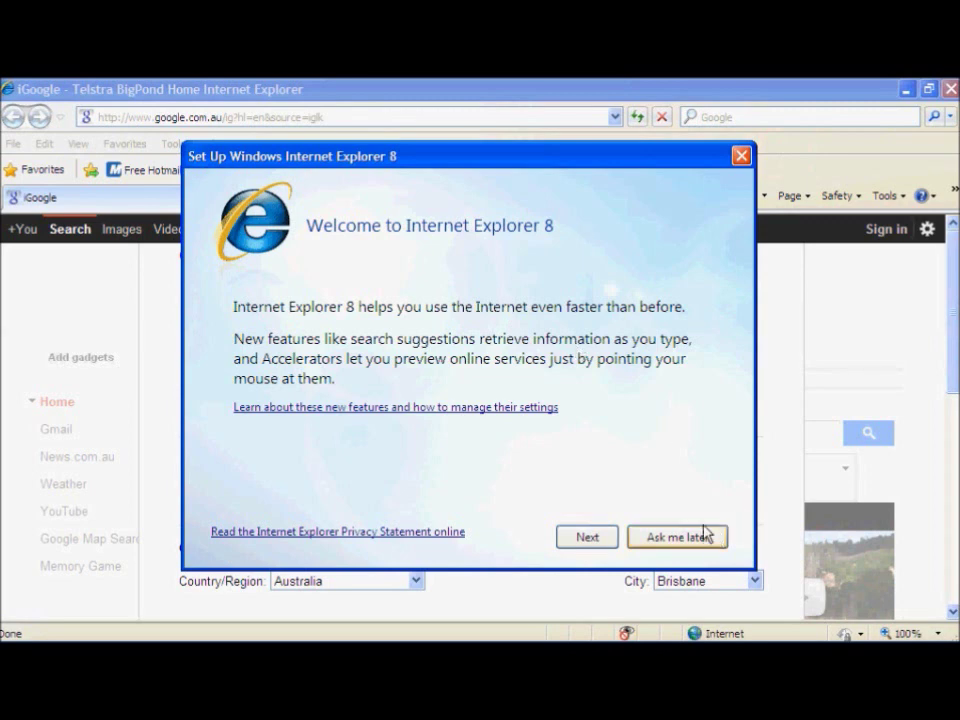
click(601, 543)
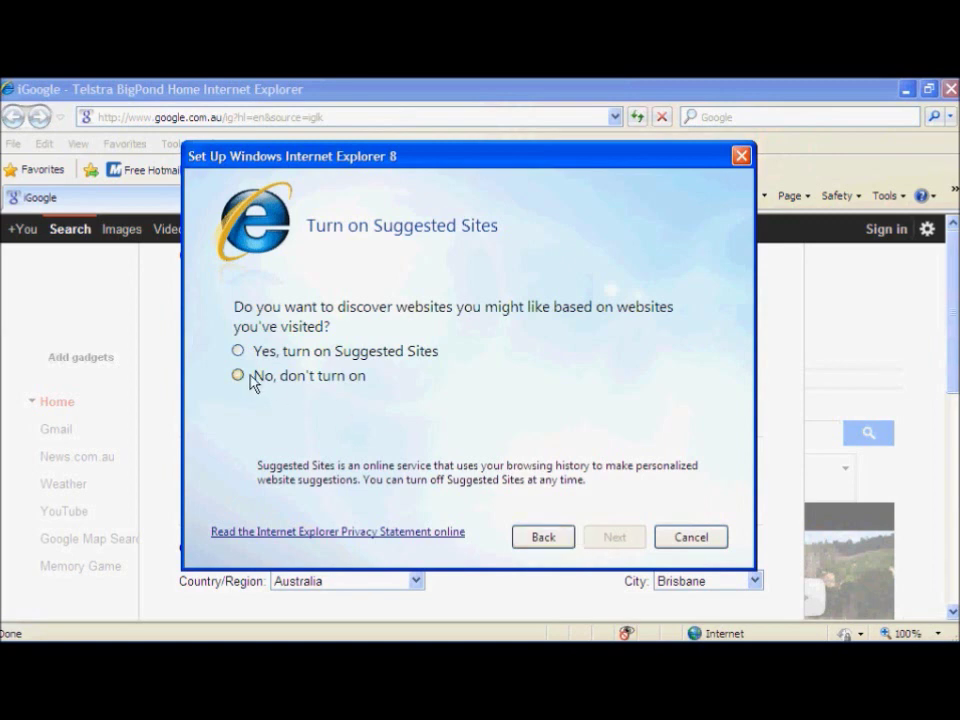
click(236, 376)
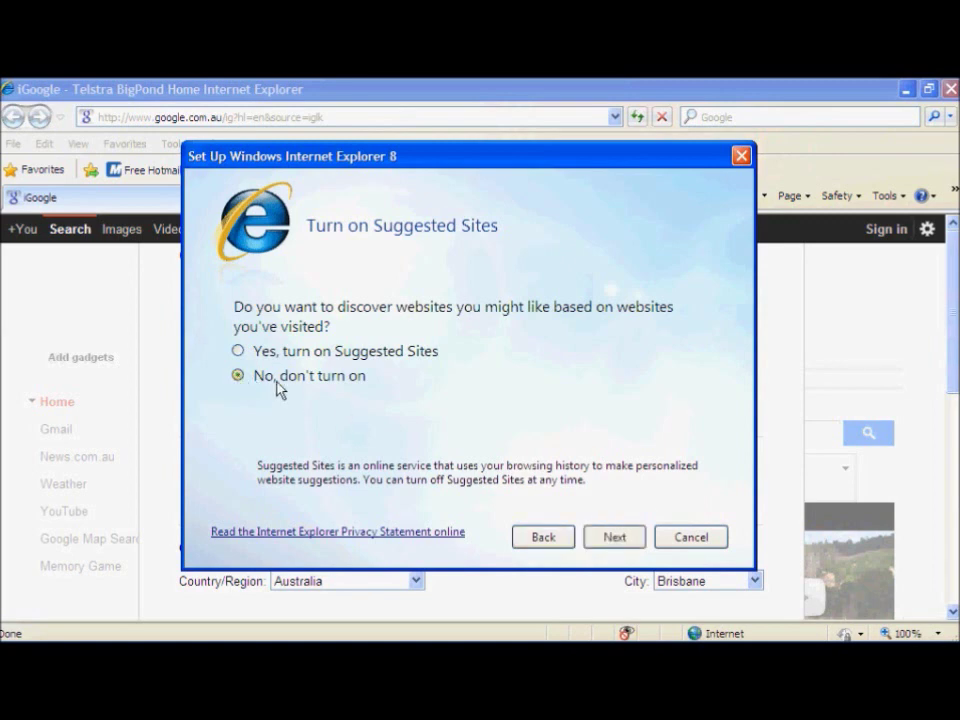
click(644, 541)
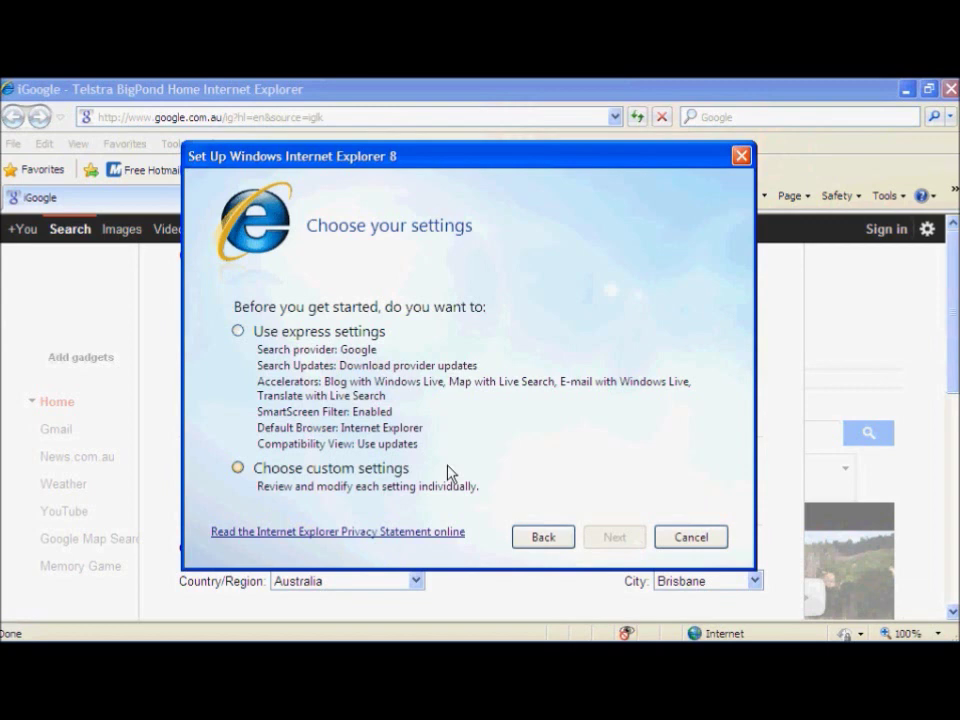
- Finish the browser setup with express settings and skip importing favorites and feeds from Firefox
click(238, 331)
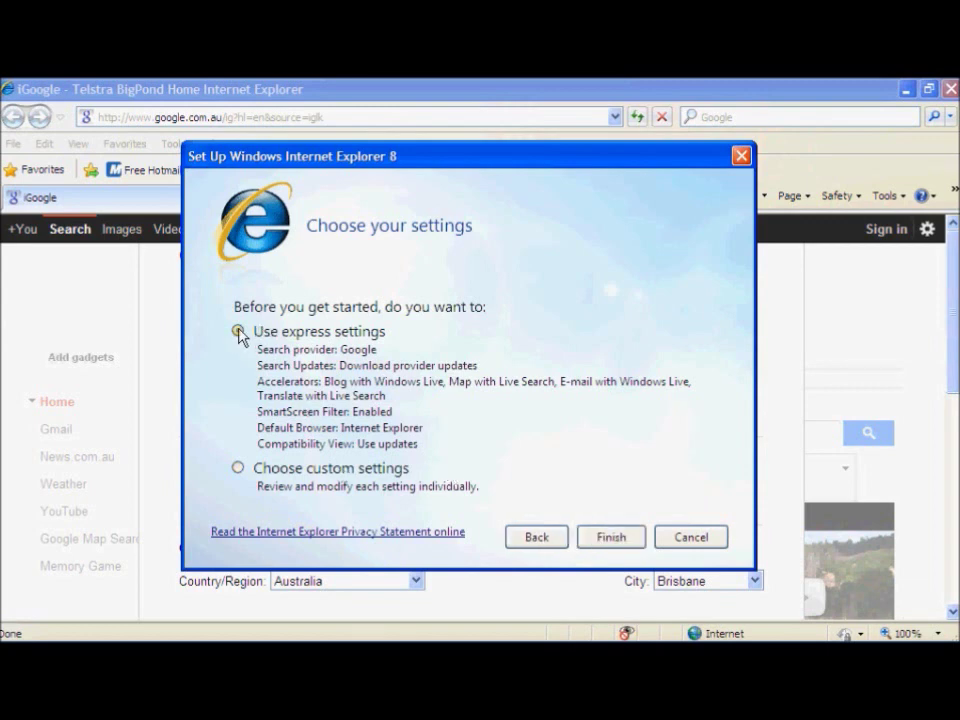
click(613, 539)
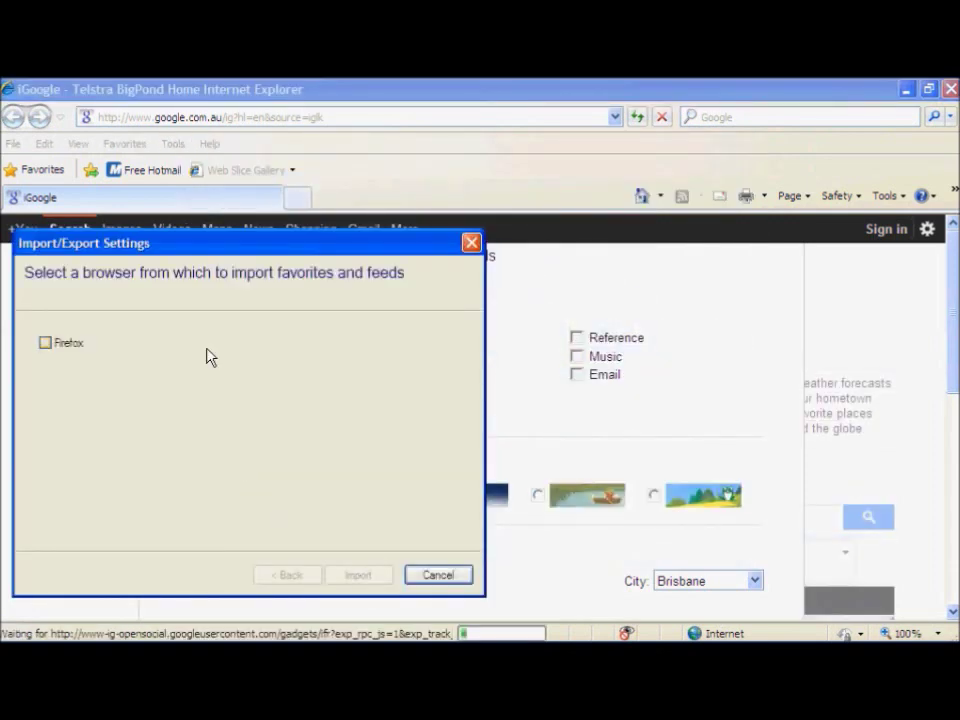
click(437, 575)
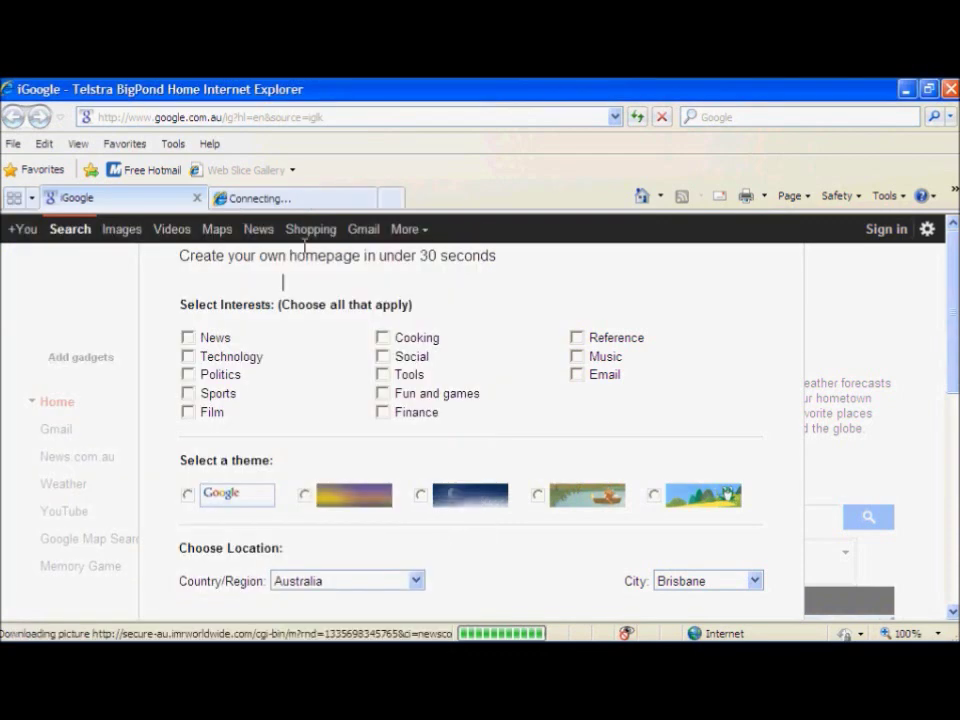
click(306, 207)
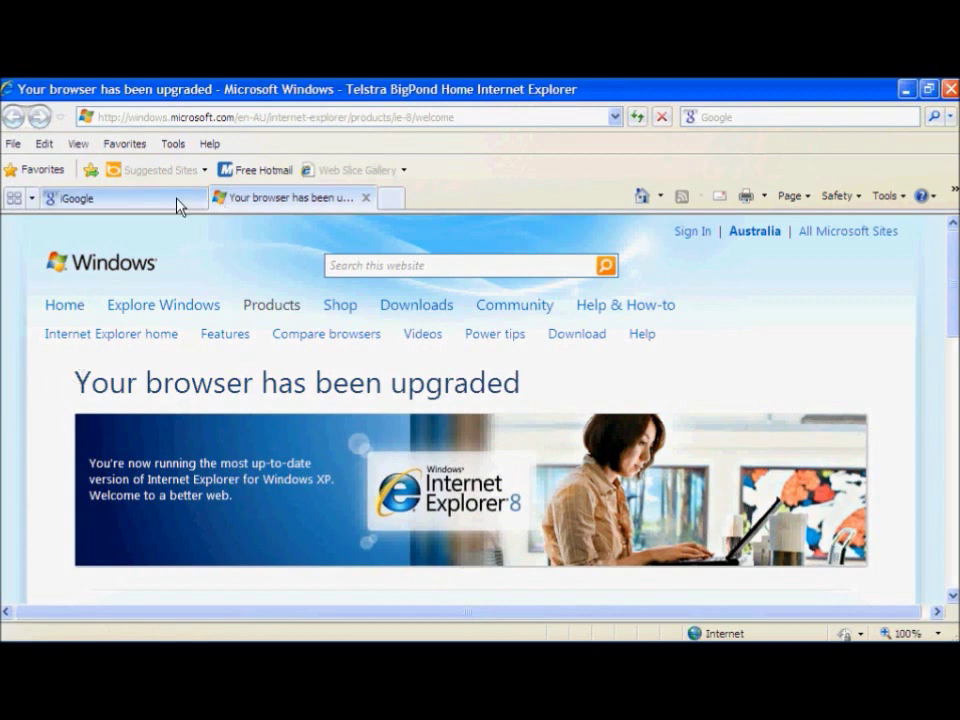
click(184, 120)
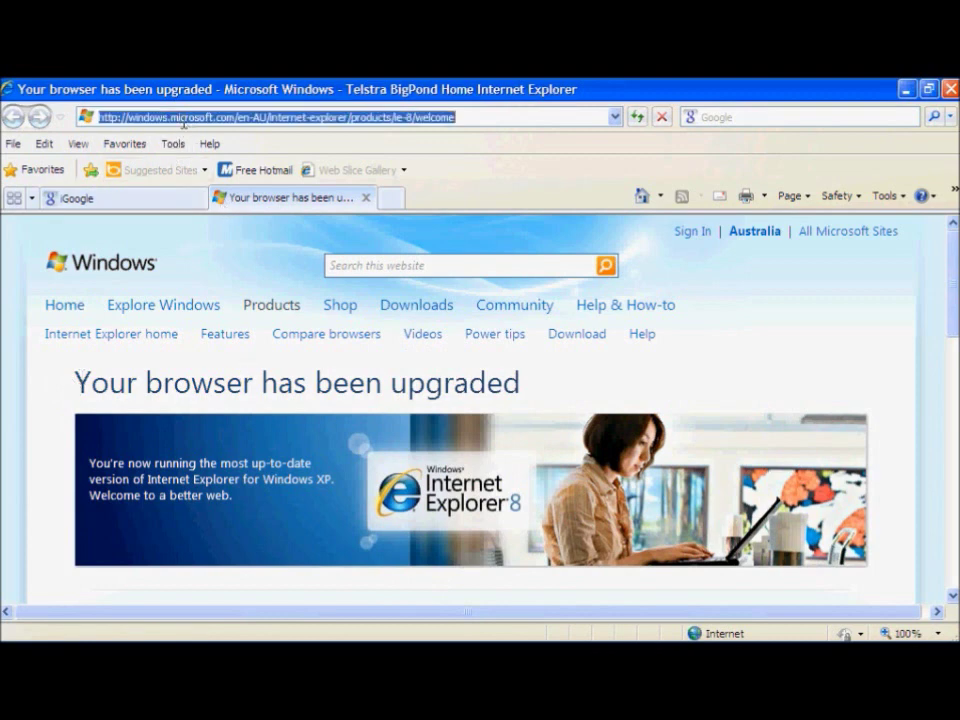
text(www.)
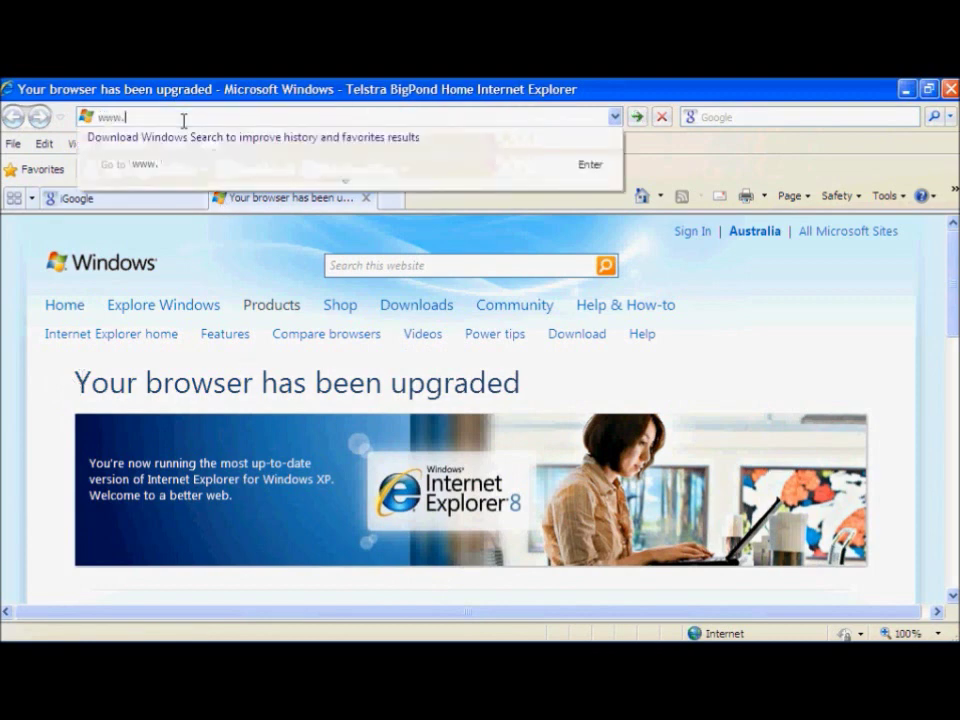
text(buildin)
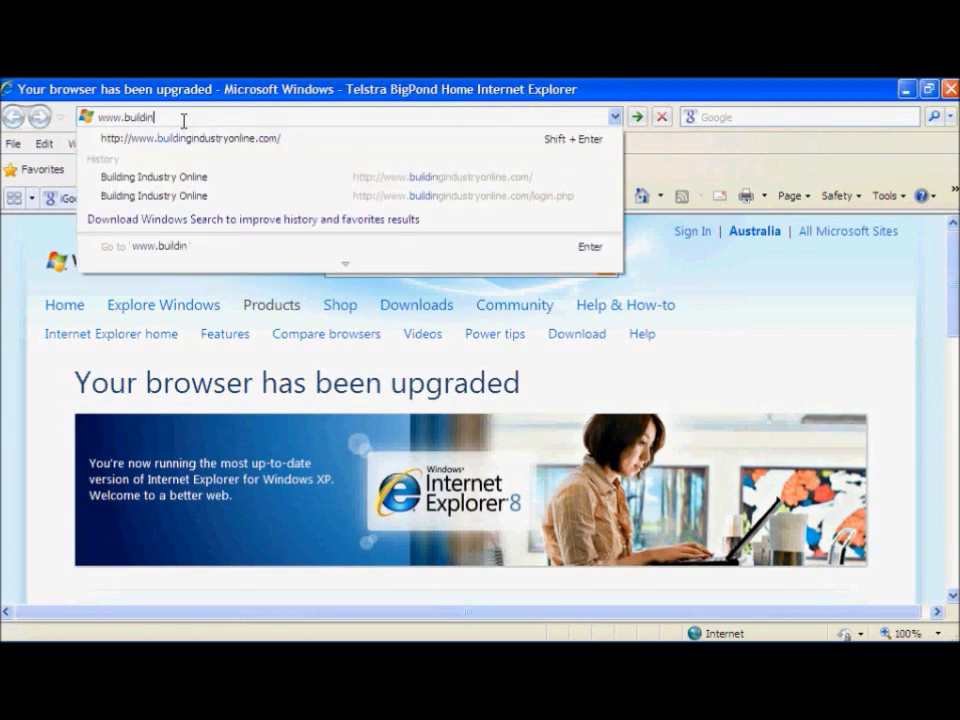
text(gindustryon)
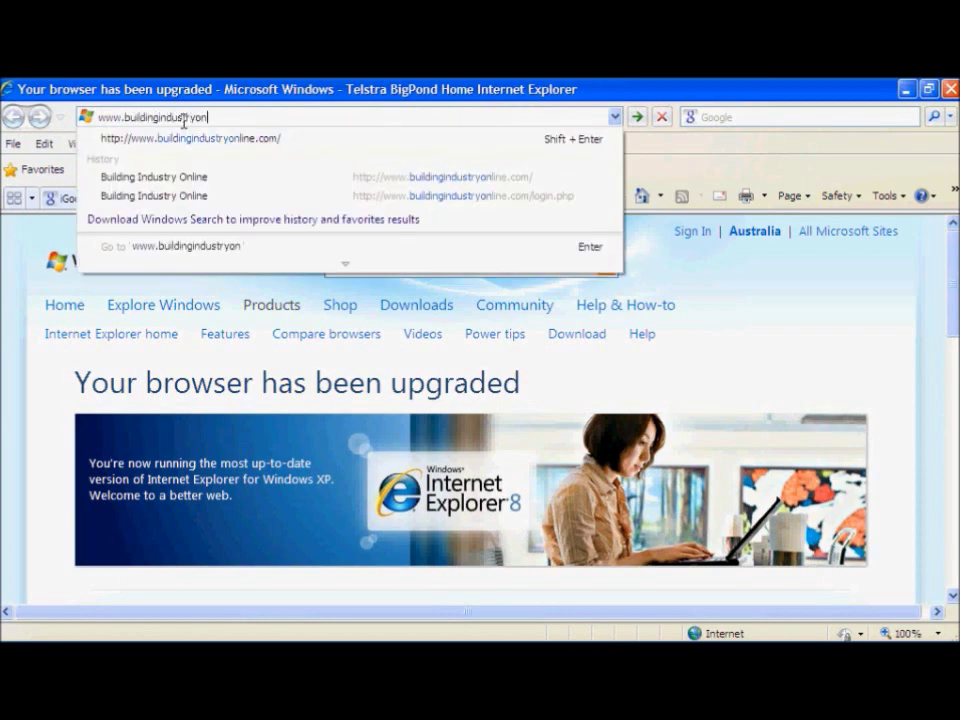
text(line,)
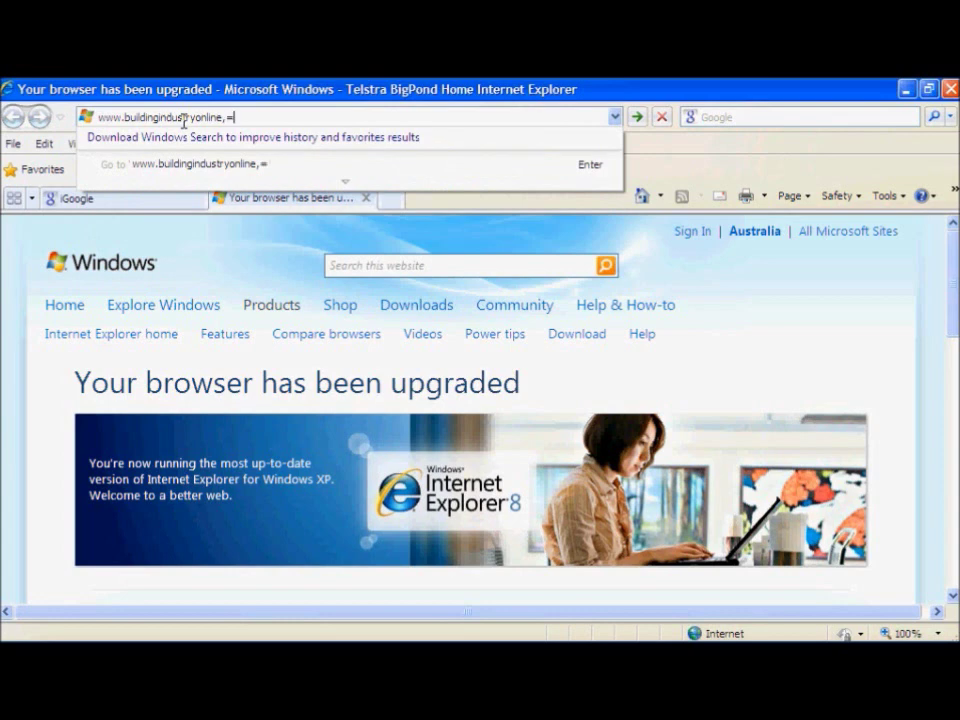
key(BackSpace)
text(.com)
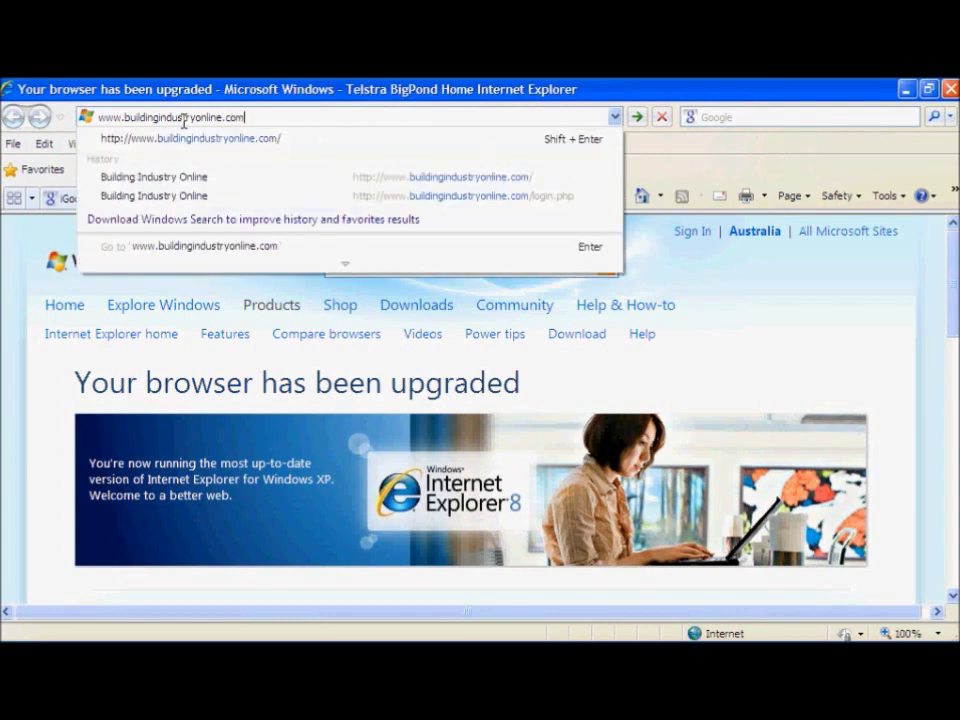
key(Return)
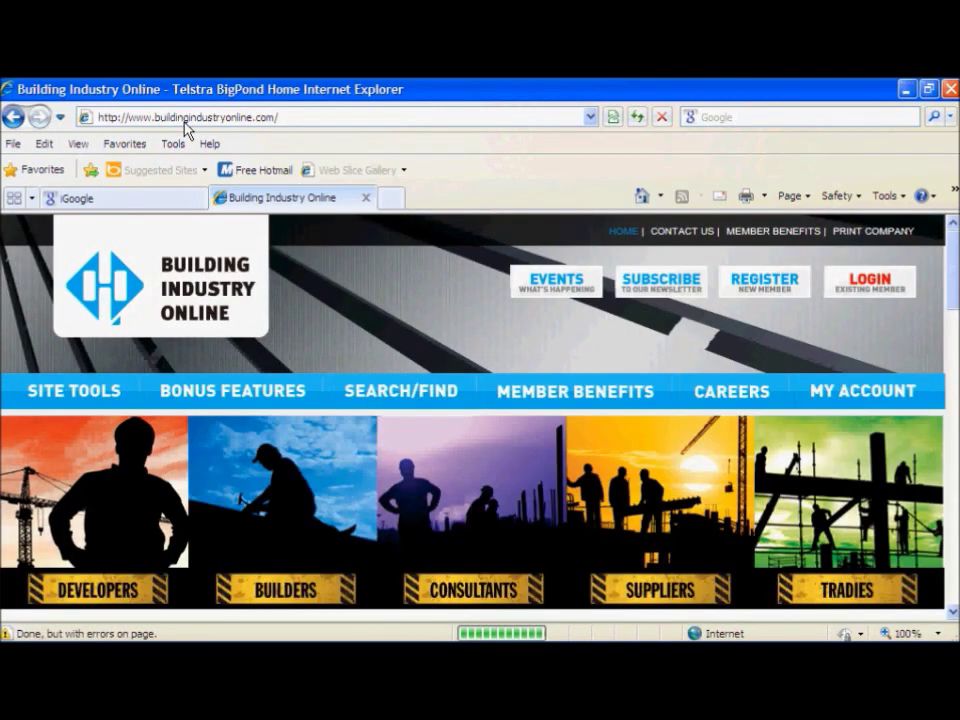
- Open the existing member login page of Building Industry Online and check that the username and password fields accept the cursor
click(891, 294)
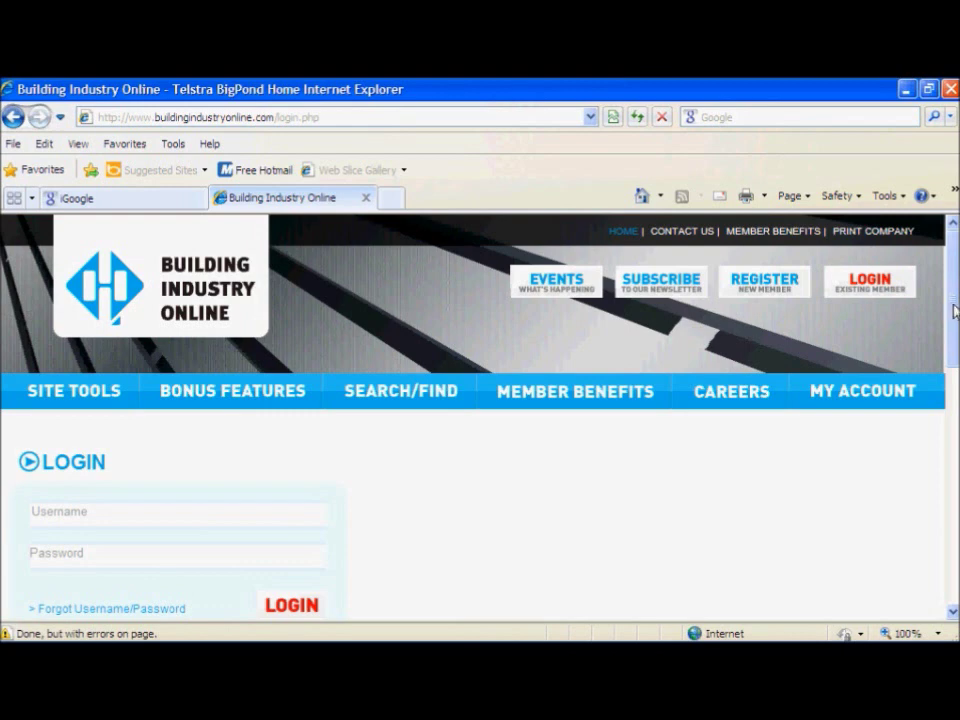
drag(955, 313, 955, 370)
click(159, 354)
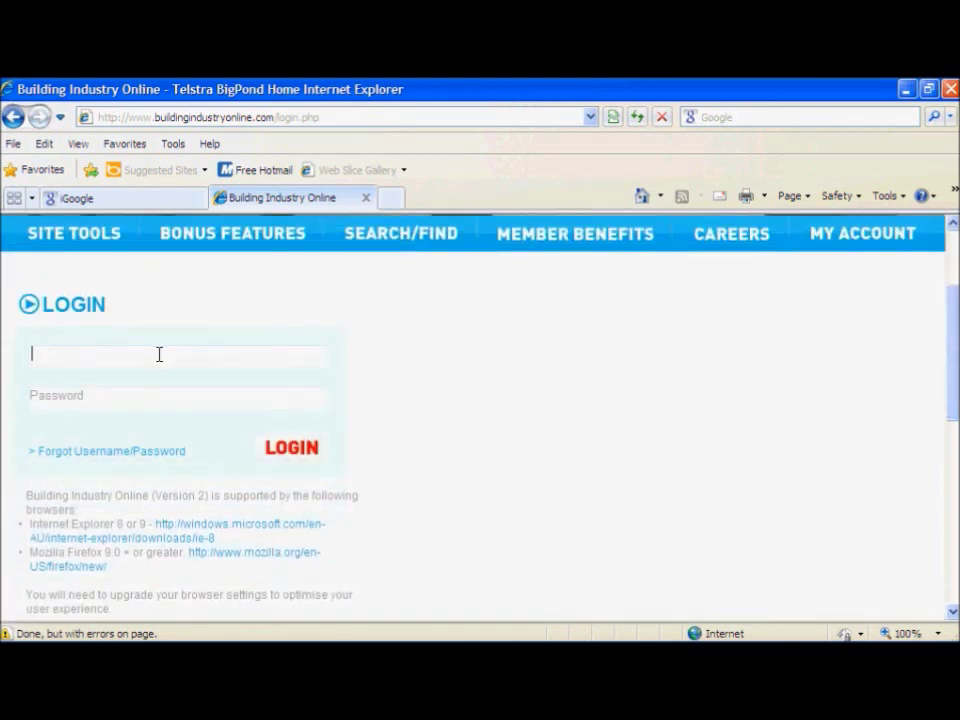
click(101, 400)
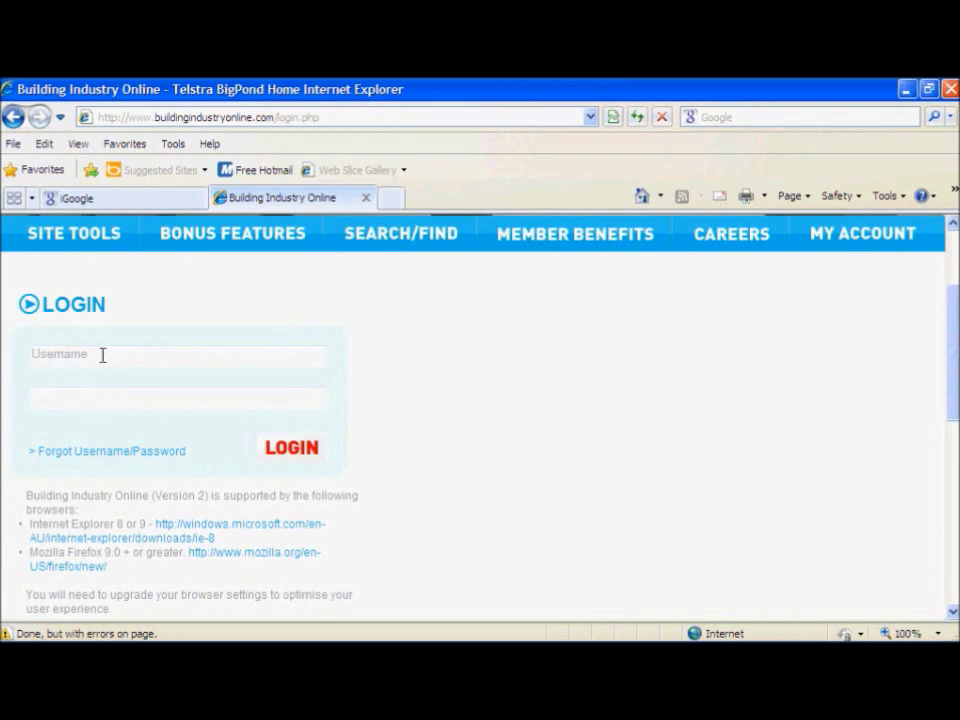